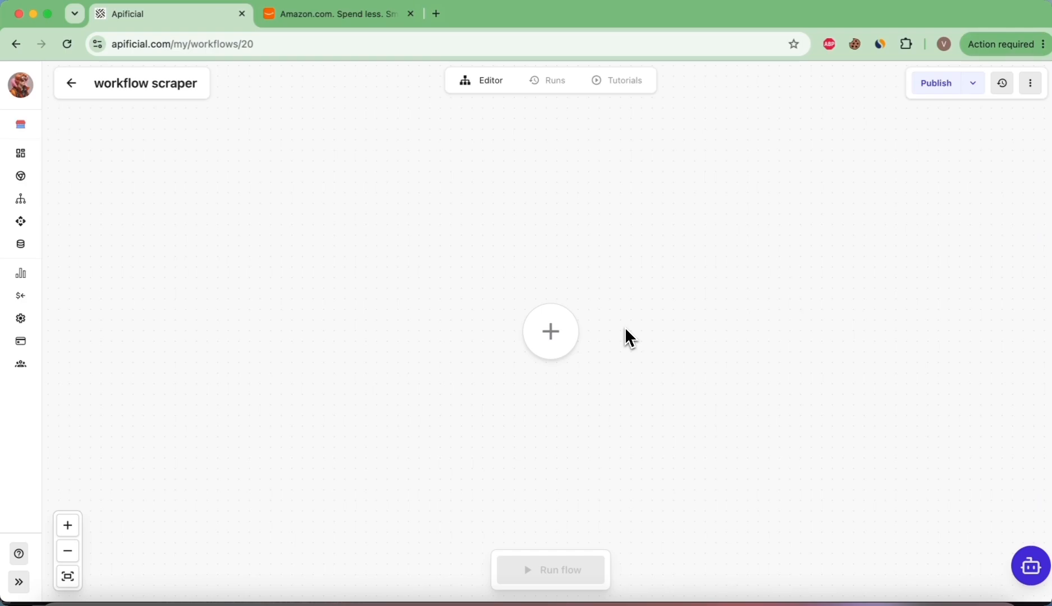
# Step: Add a Flow start trigger node to the empty workflow canvas
pyautogui.click(550, 334)
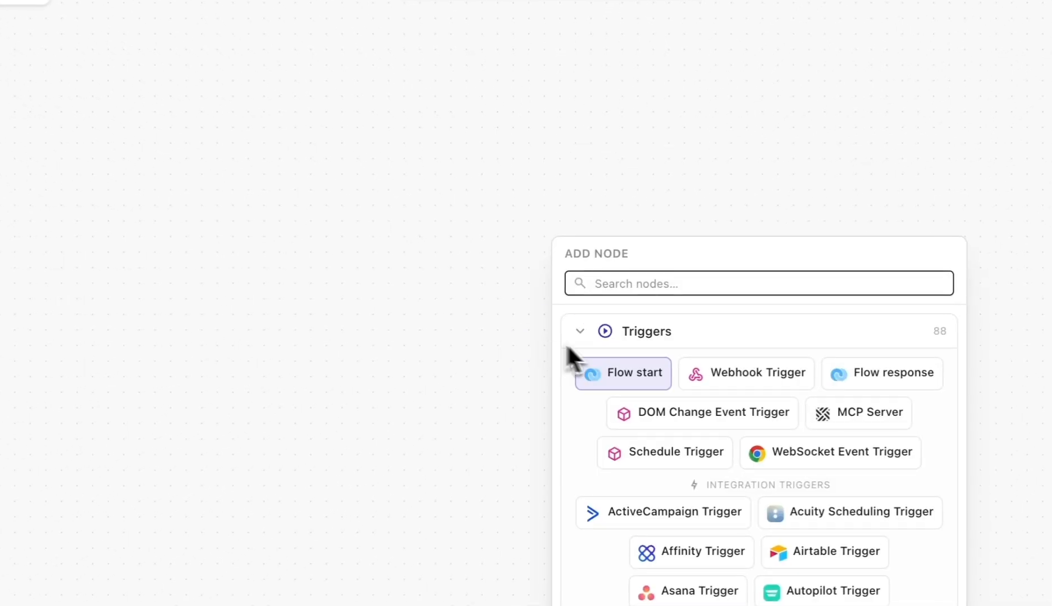
pyautogui.click(629, 382)
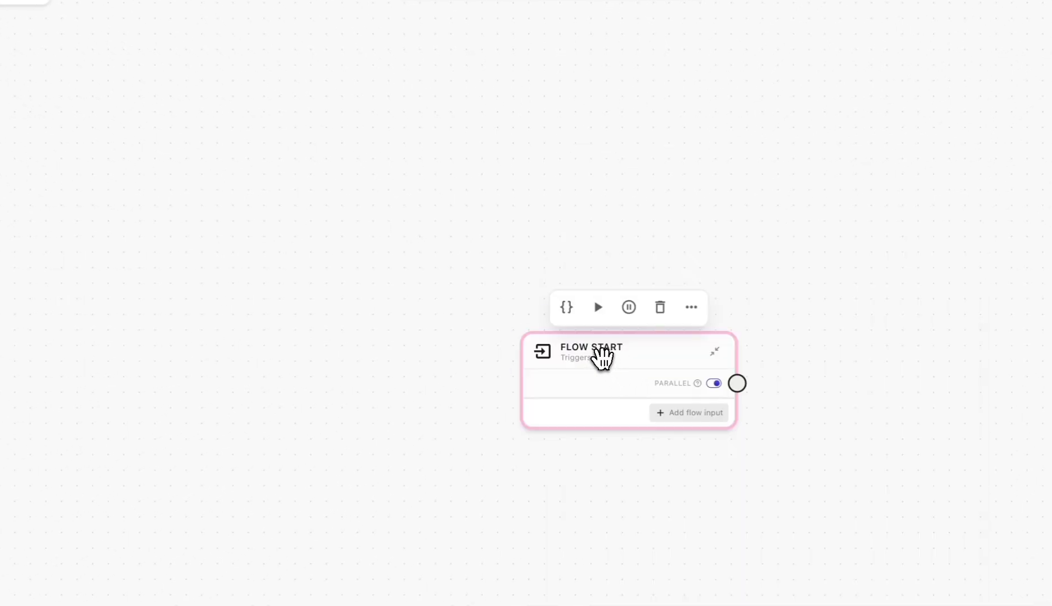
# Step: Reposition the Flow start node and add an HTTP Request node connected to its output
pyautogui.moveTo(603, 357); pyautogui.dragTo(435, 235)
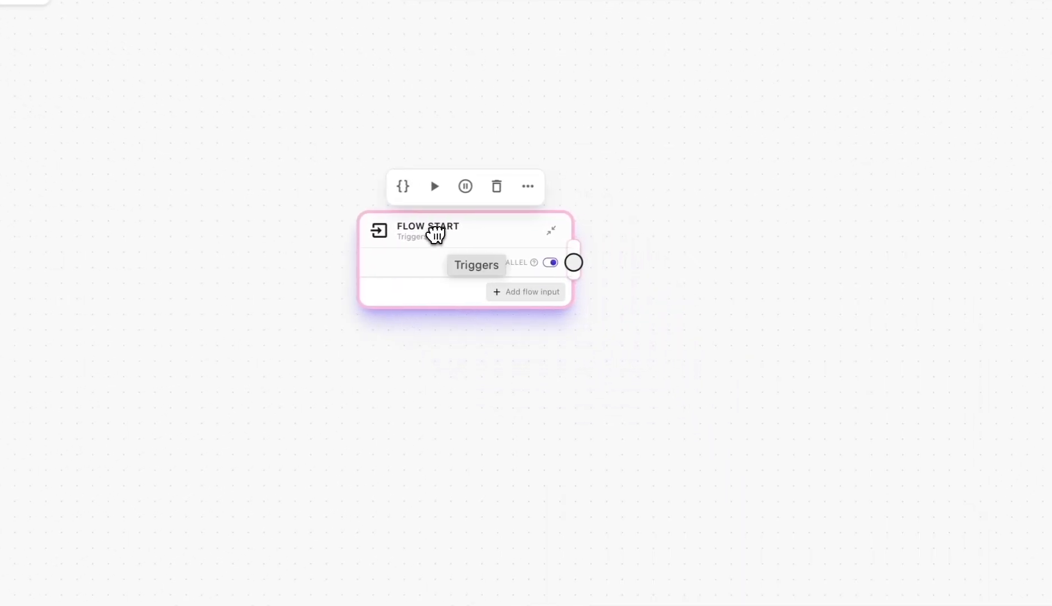
pyautogui.moveTo(573, 262); pyautogui.dragTo(687, 147)
pyautogui.write('htt')
pyautogui.click(796, 212)
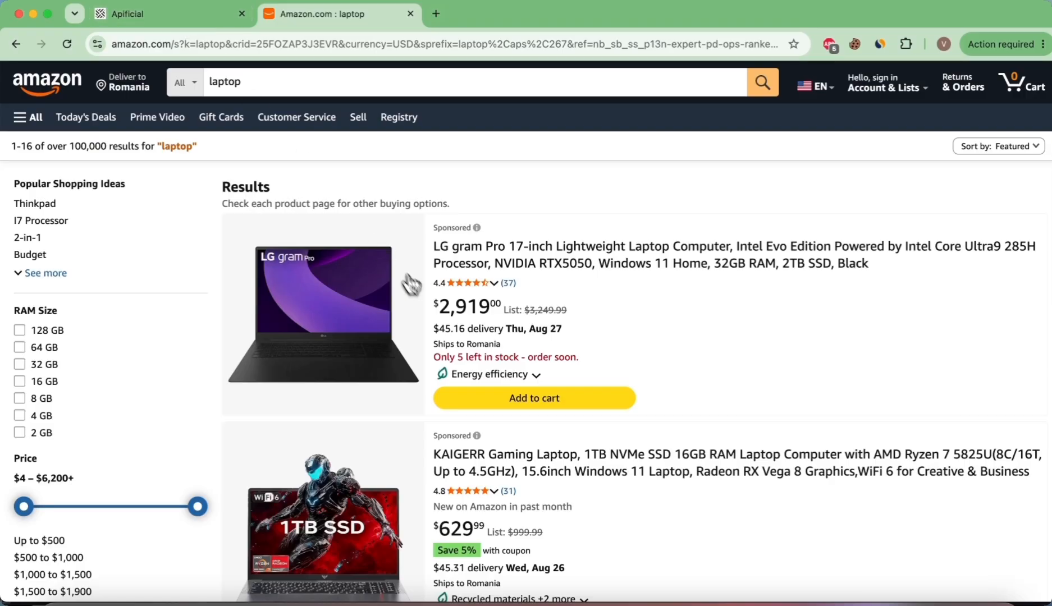
# Step: Search Amazon for laptop in the Amazon tab
pyautogui.scroll(-10, 541, 329)
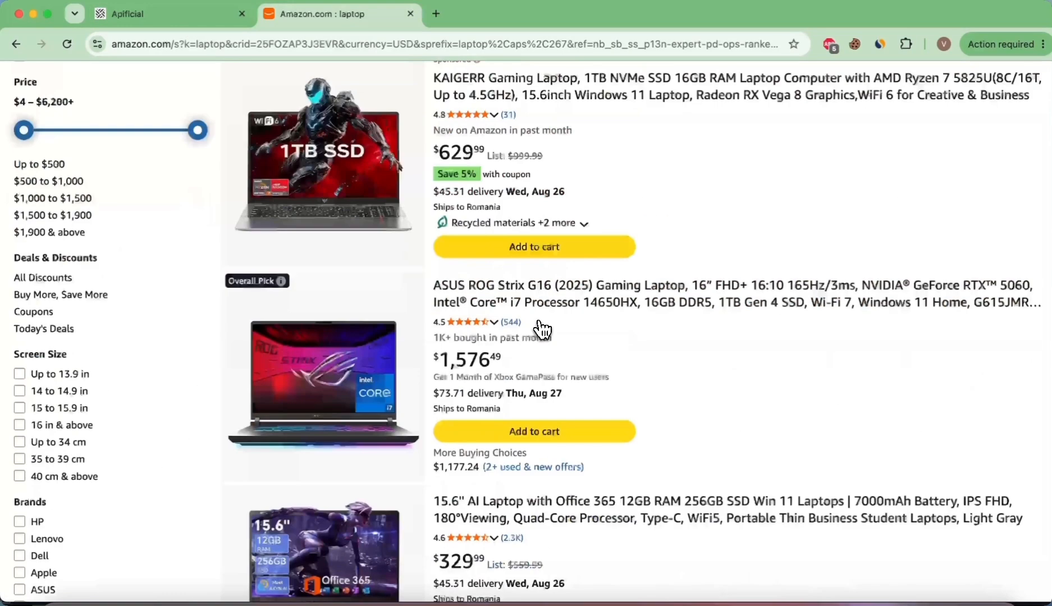
pyautogui.scroll(10, 542, 330)
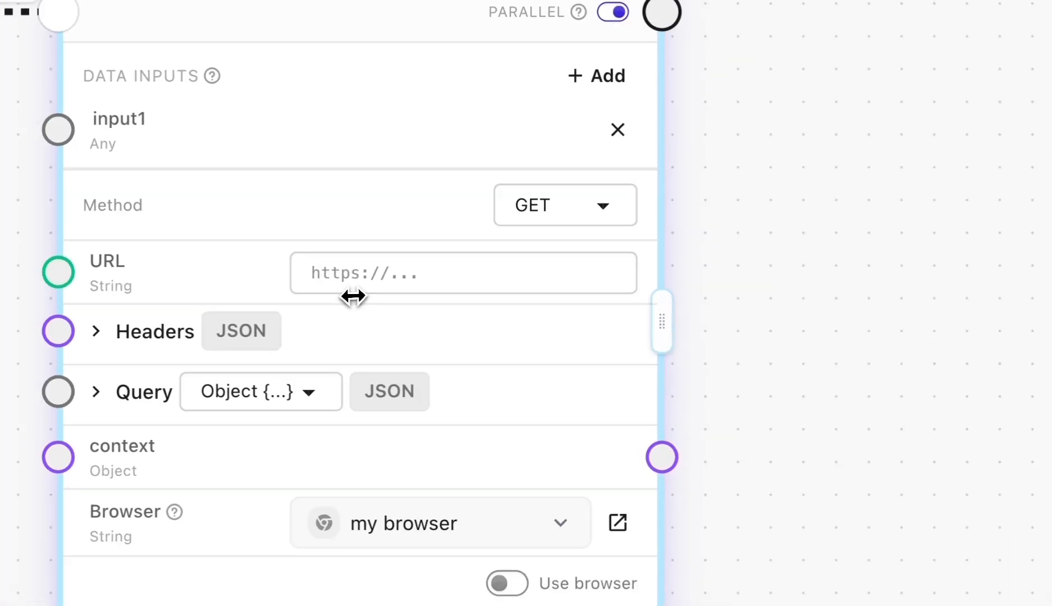
pyautogui.click(338, 21)
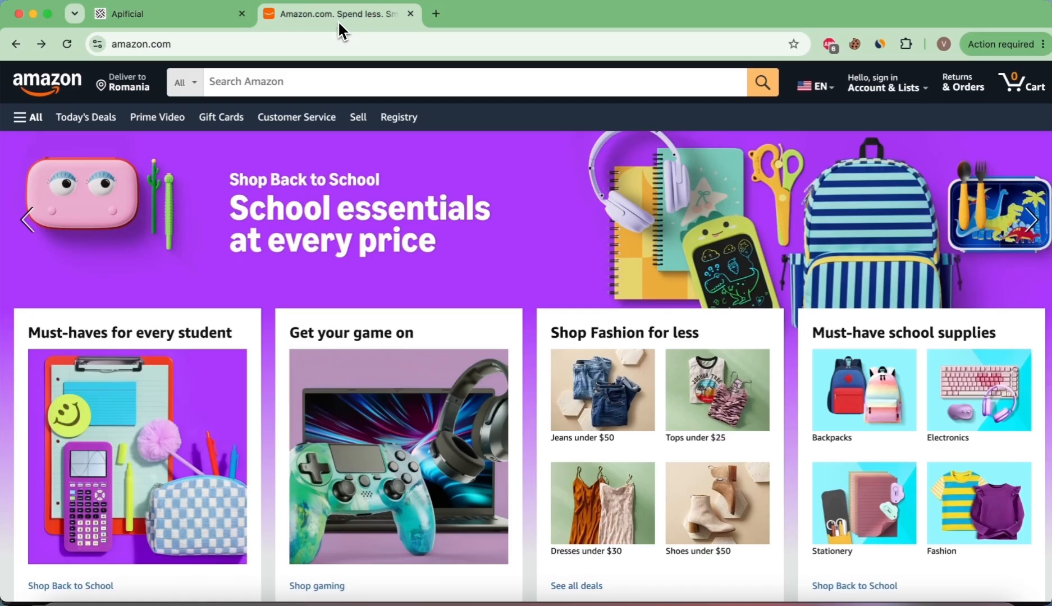
pyautogui.click(324, 87)
pyautogui.write('laptop')
pyautogui.press('Return')
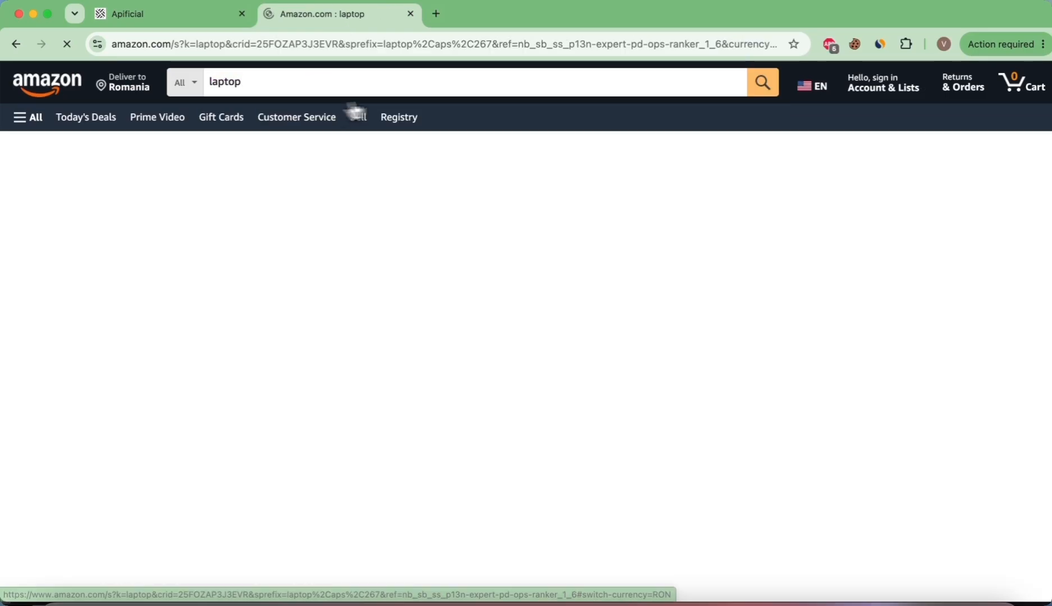
# Step: Copy the Amazon results page address and paste it into the HTTP Request node's URL field
pyautogui.rightClick(390, 44)
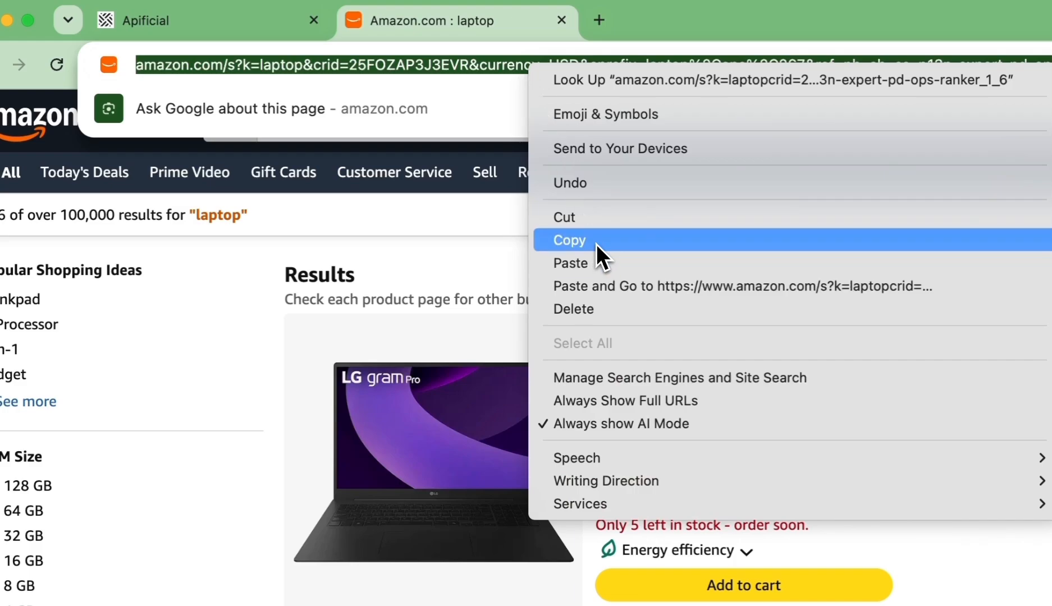
pyautogui.click(596, 242)
pyautogui.click(225, 20)
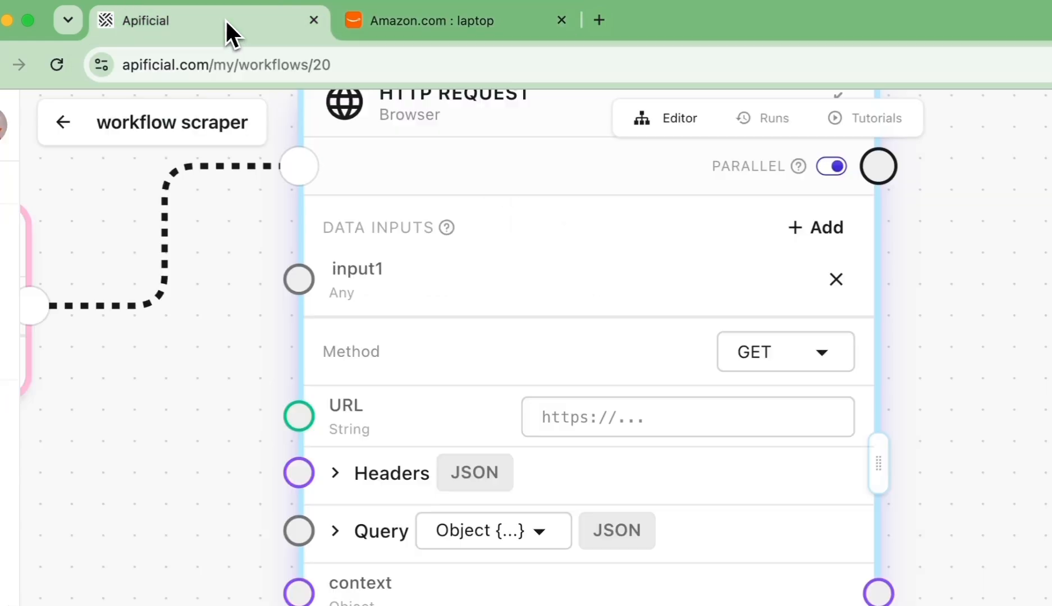
pyautogui.click(467, 283)
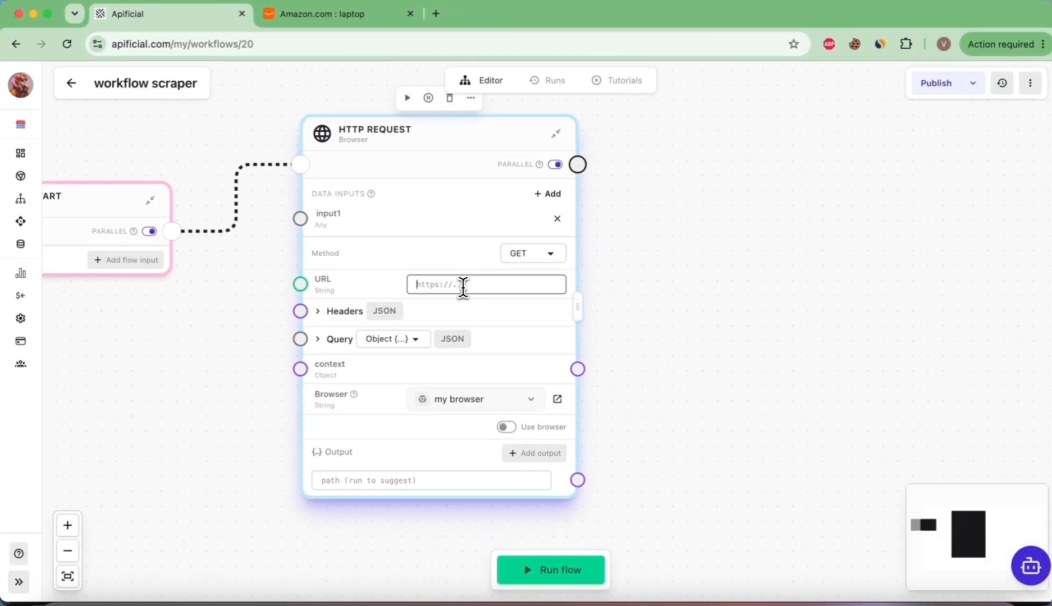
pyautogui.rightClick(463, 285)
pyautogui.click(496, 412)
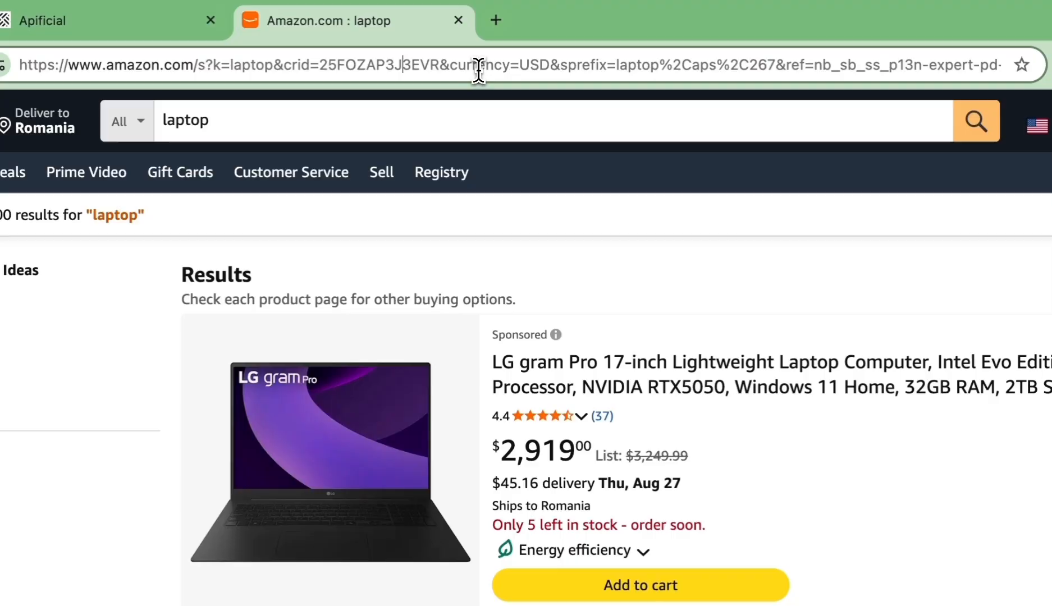
# Step: Link the Flow start's keyword input to the HTTP Request's term data input and tidy the node layout
pyautogui.doubleClick(584, 65)
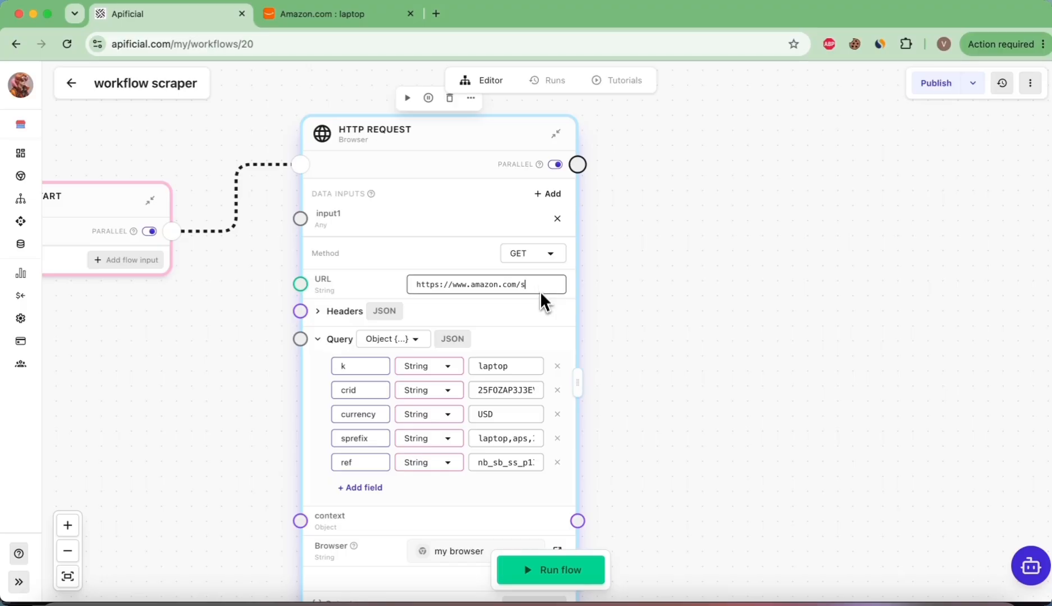
pyautogui.scroll(-2, 460, 482)
pyautogui.hscroll(1, 480, 407)
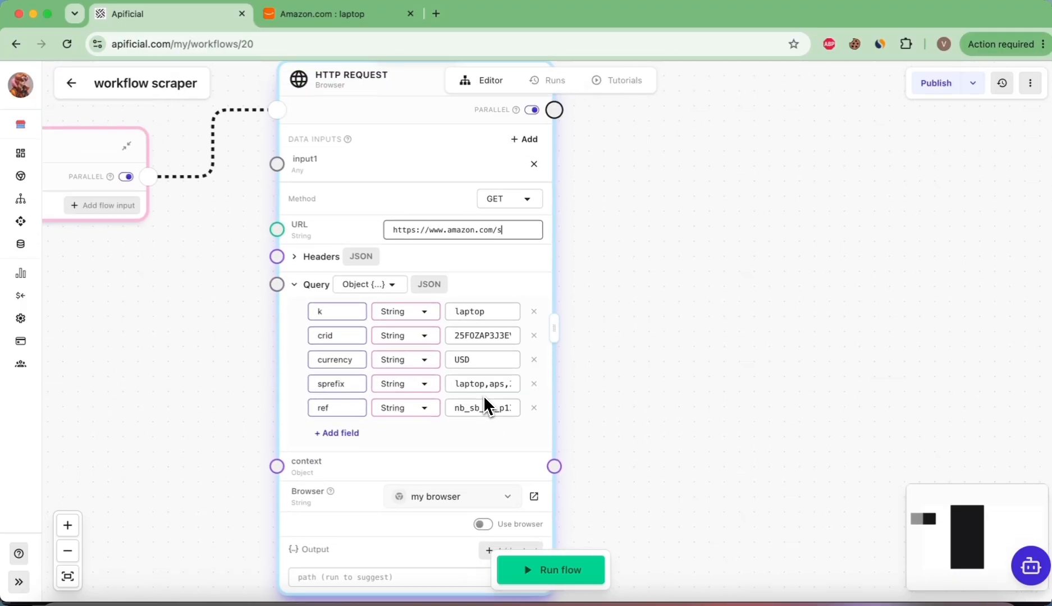
pyautogui.scroll(-2, 483, 395)
pyautogui.scroll(4, 273, 278)
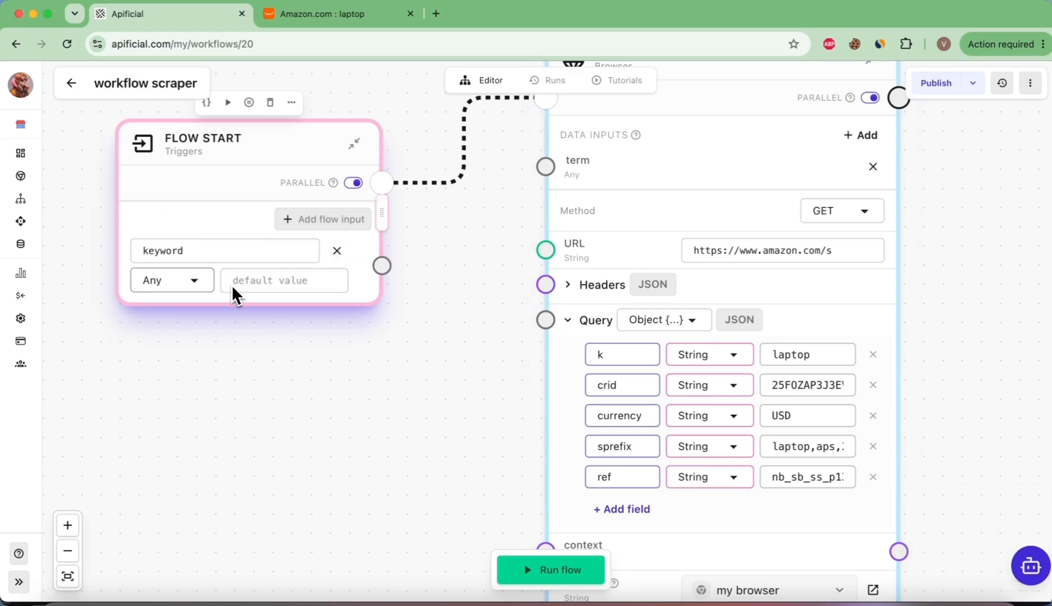
pyautogui.scroll(-3, 260, 284)
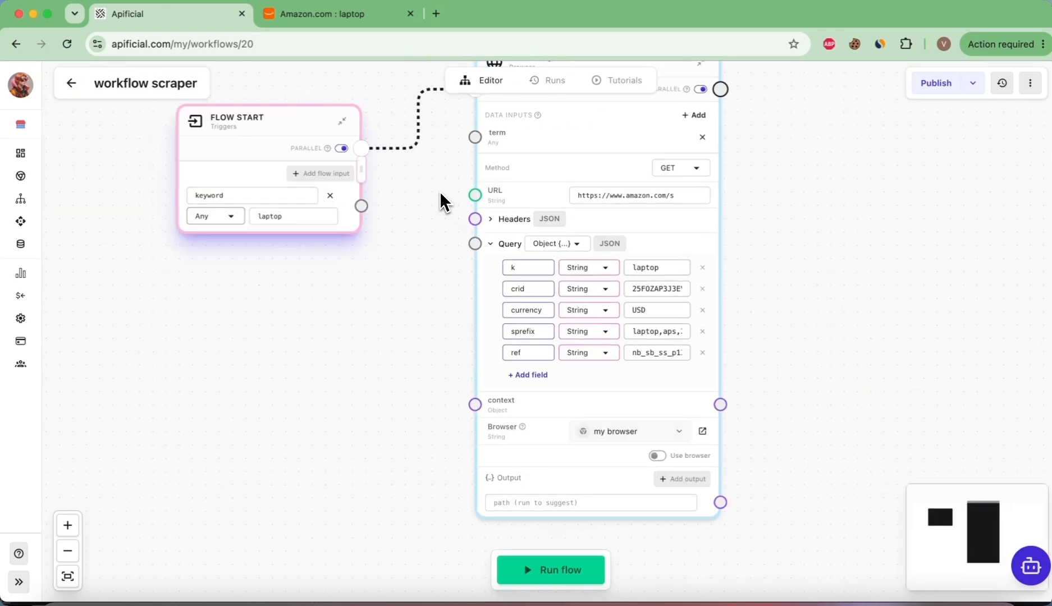
pyautogui.scroll(1, 439, 191)
pyautogui.moveTo(364, 223); pyautogui.dragTo(478, 155)
pyautogui.moveTo(280, 140); pyautogui.dragTo(245, 108)
# Step: Set the k query parameter to the Data type with term as its value
pyautogui.click(604, 285)
pyautogui.click(593, 374)
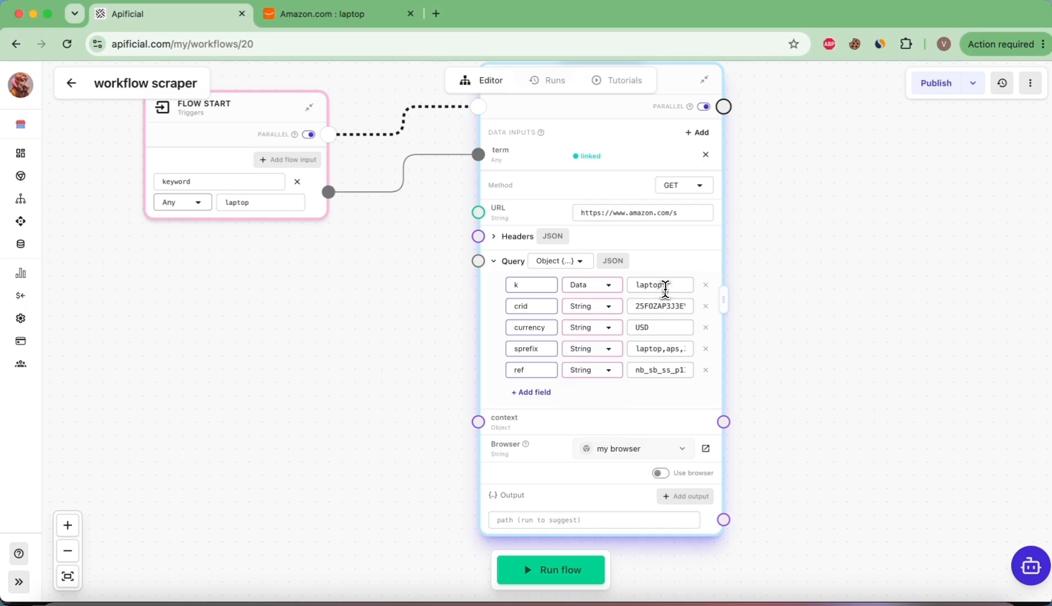
pyautogui.doubleClick(664, 287)
pyautogui.press('BackSpace')
pyautogui.hscroll(2, 581, 350)
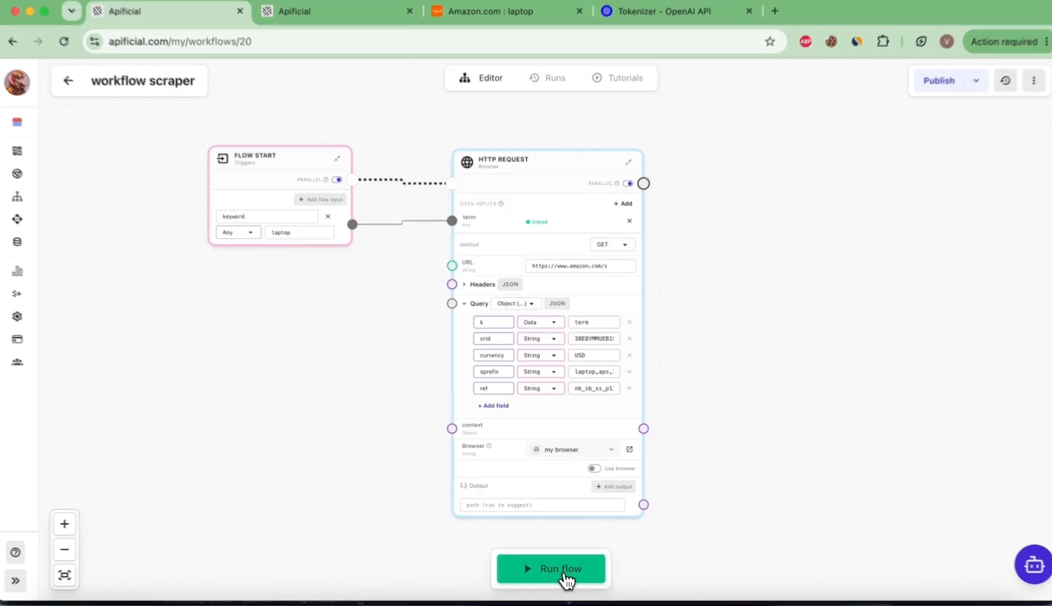
# Step: Run the flow and inspect the HTTP Request node's output response
pyautogui.click(563, 579)
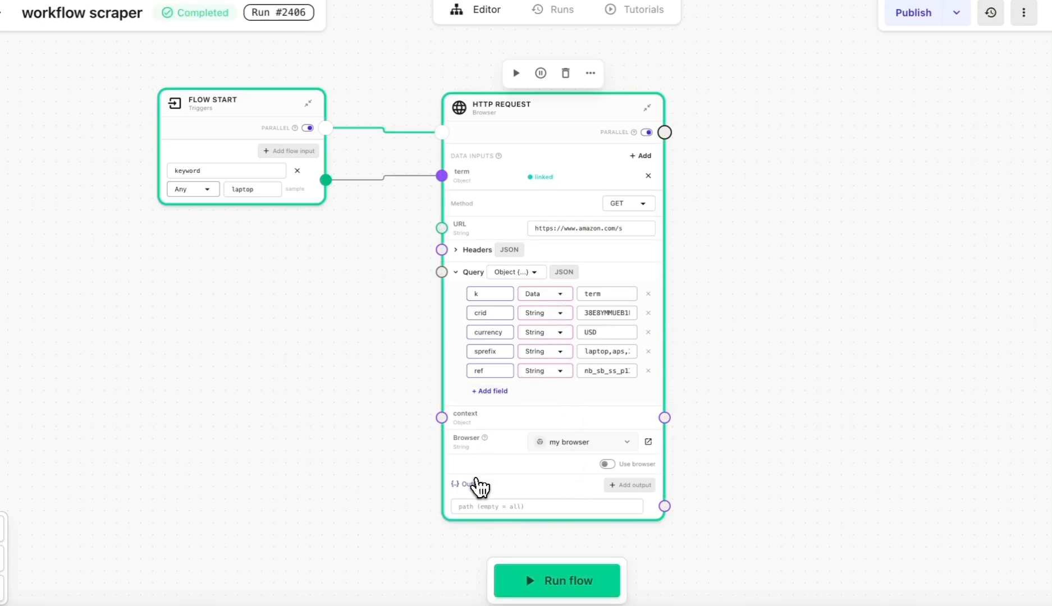
pyautogui.click(477, 486)
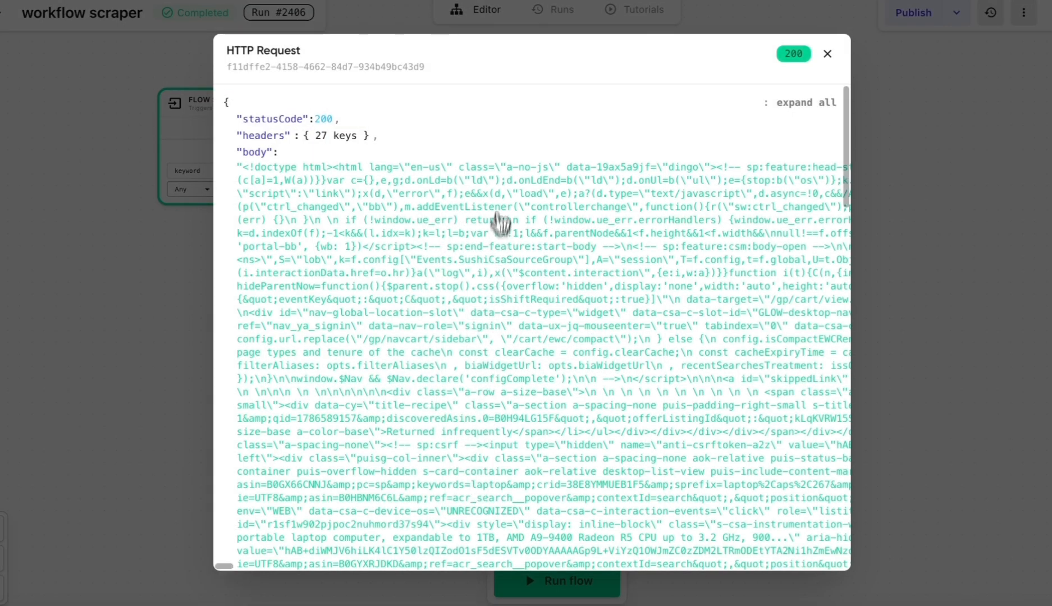
pyautogui.scroll(-15, 502, 224)
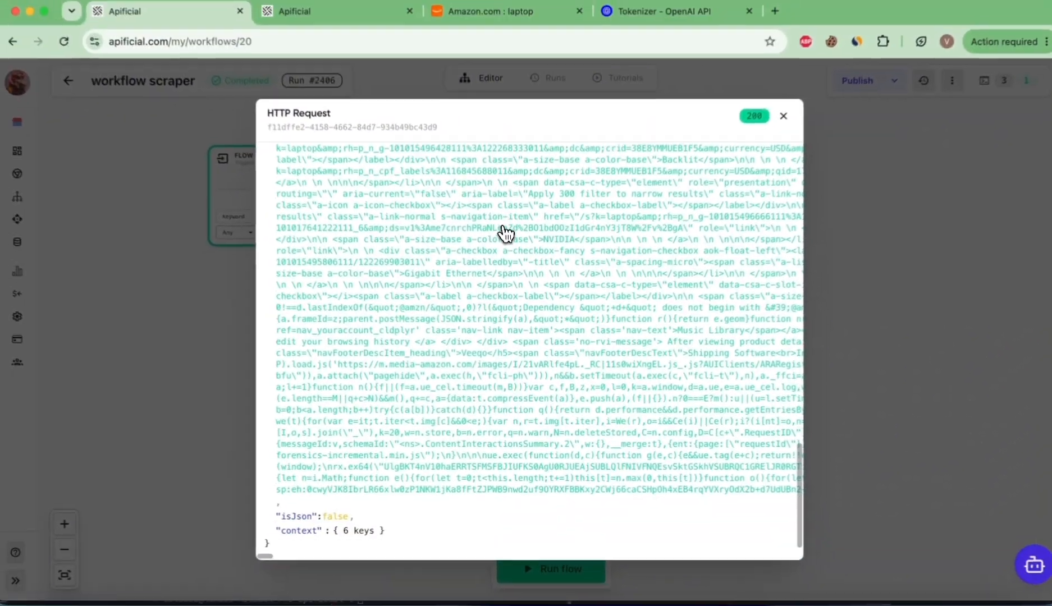
pyautogui.scroll(10, 506, 234)
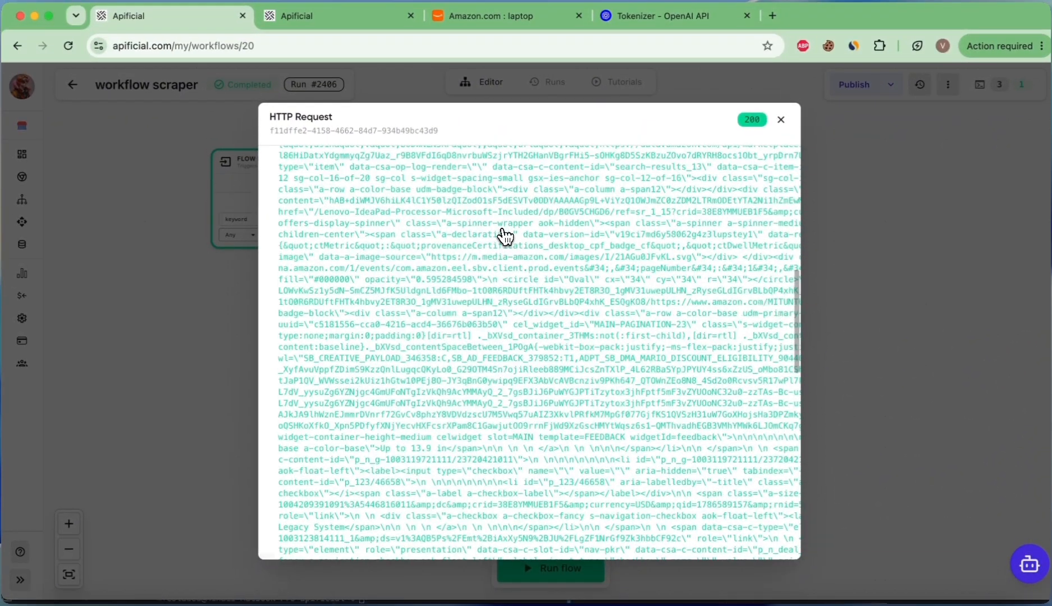
pyautogui.scroll(10, 505, 236)
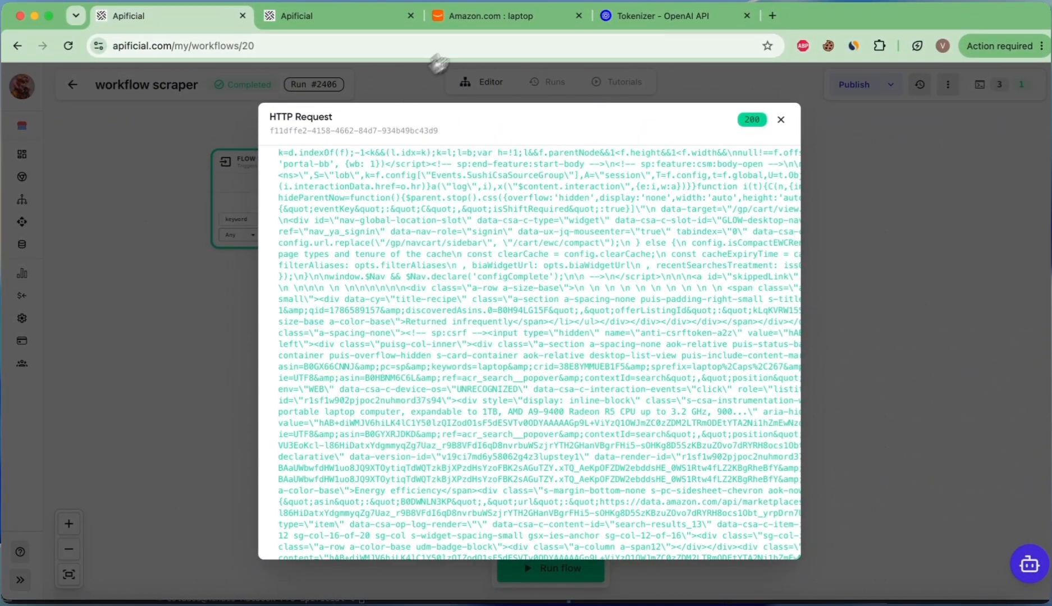
# Step: View the page source of the Amazon laptop results page, then close that tab
pyautogui.click(477, 16)
pyautogui.scroll(-3, 465, 281)
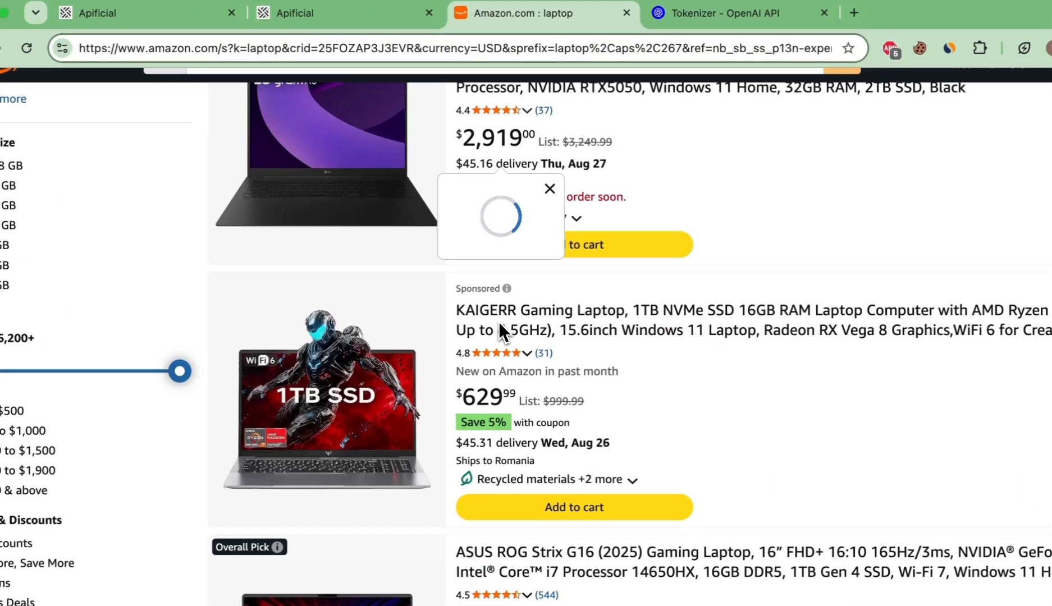
pyautogui.scroll(-10, 499, 321)
pyautogui.scroll(8, 499, 321)
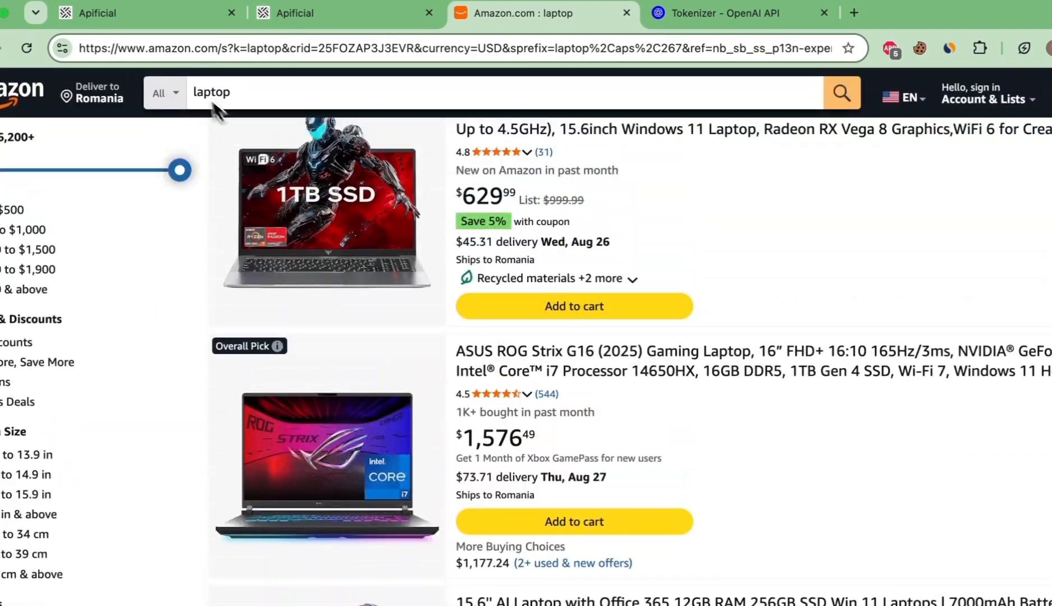
pyautogui.rightClick(709, 168)
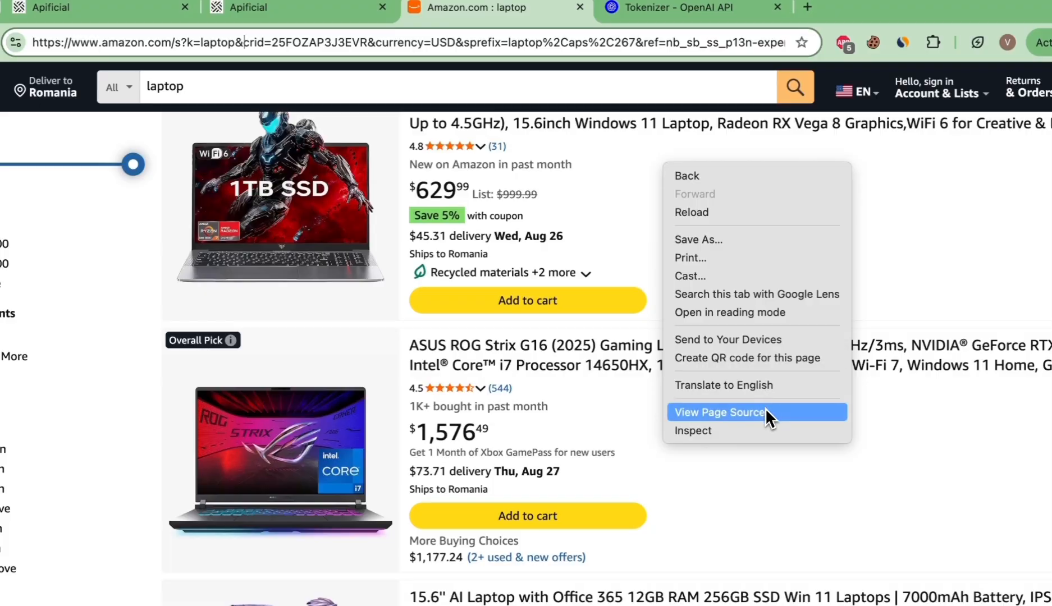
pyautogui.click(765, 412)
pyautogui.scroll(-15, 477, 225)
pyautogui.scroll(8, 454, 227)
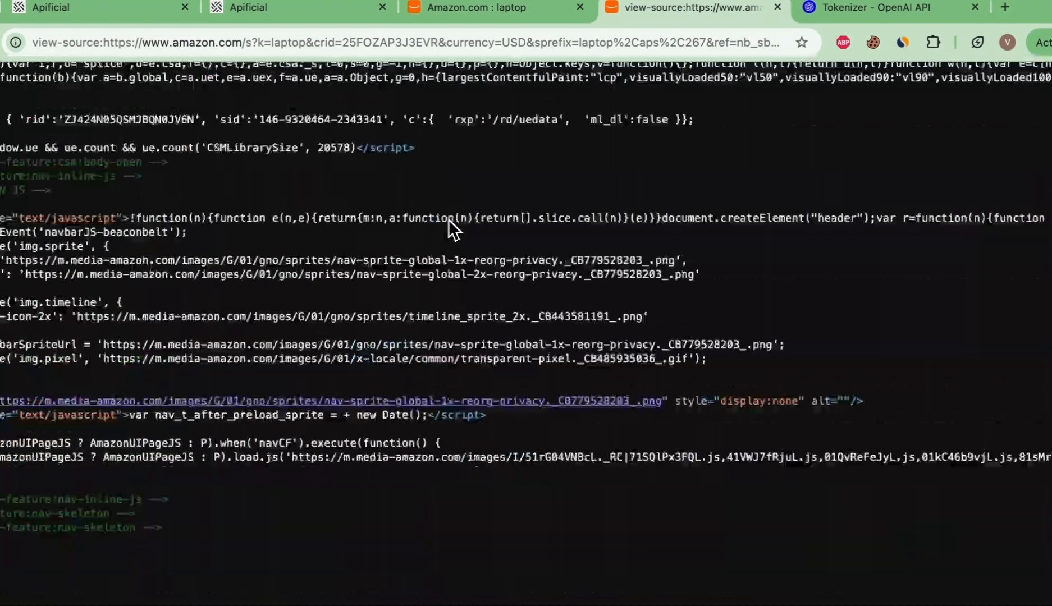
pyautogui.scroll(-6, 454, 229)
pyautogui.click(778, 7)
# Step: Close the response view and add an AI Agent node connected after the HTTP Request node
pyautogui.click(132, 8)
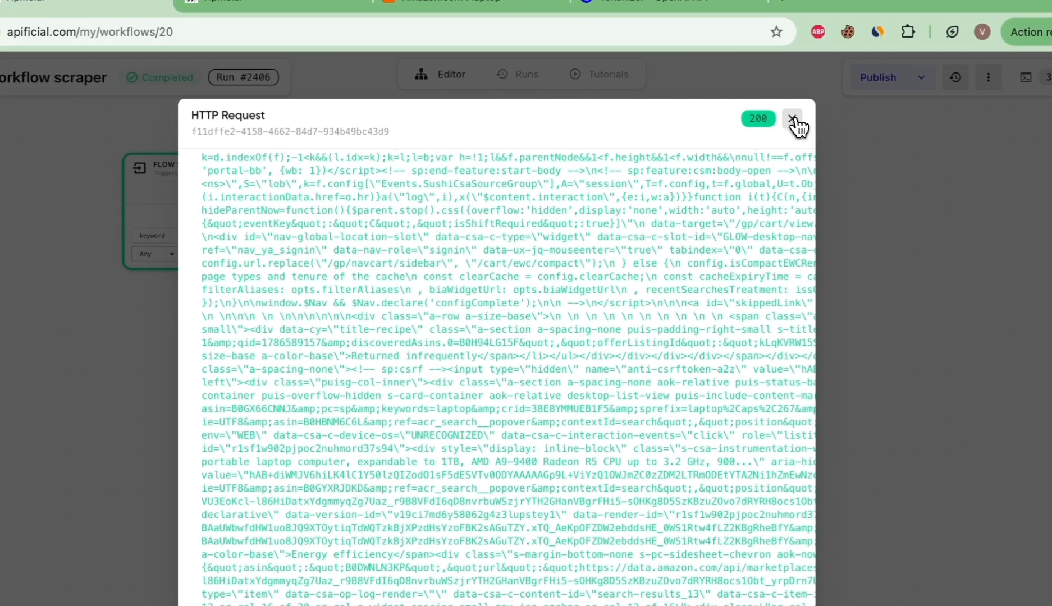
pyautogui.click(793, 120)
pyautogui.hscroll(5, 513, 336)
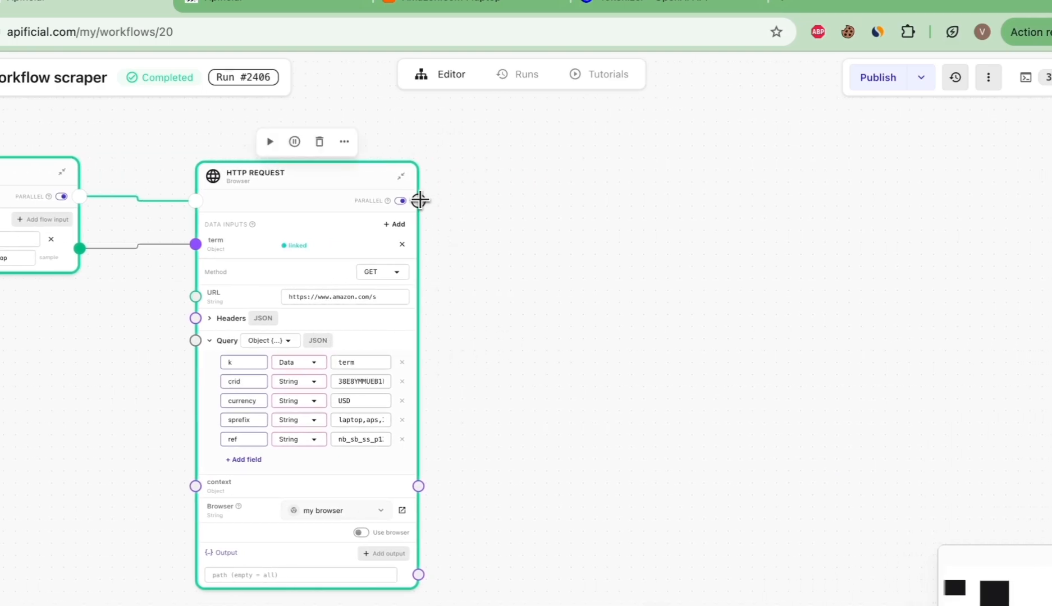
pyautogui.moveTo(419, 200); pyautogui.dragTo(487, 204)
pyautogui.moveTo(553, 185); pyautogui.dragTo(682, 162)
pyautogui.click(608, 205)
pyautogui.write('ai')
pyautogui.click(661, 242)
# Step: Enter the prompt "what laptop should i buy" in the AI Agent node
pyautogui.scroll(5, 698, 366)
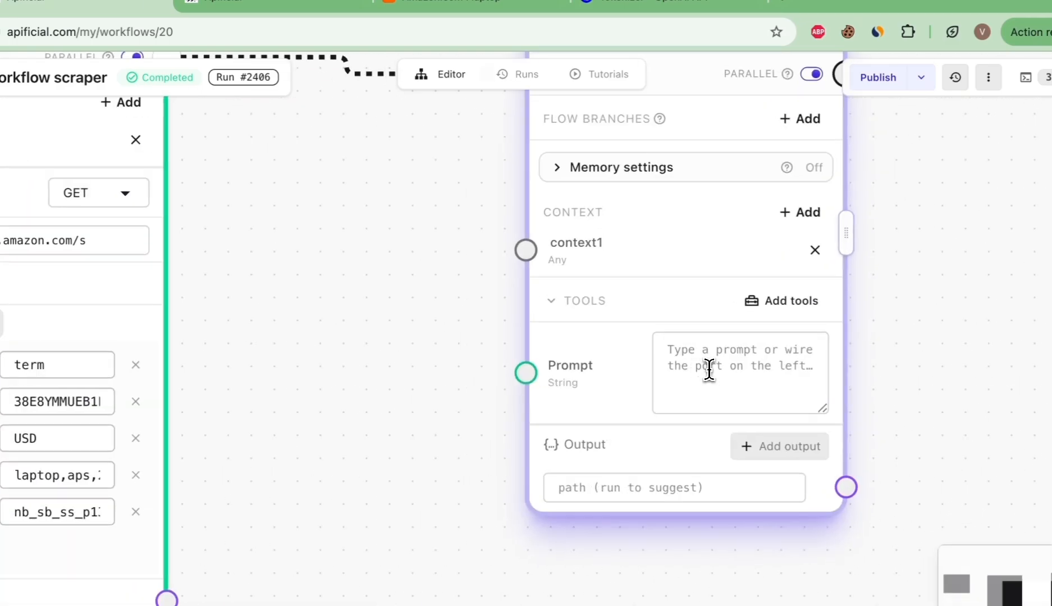
pyautogui.scroll(-3, 713, 373)
pyautogui.click(713, 373)
pyautogui.write('what p')
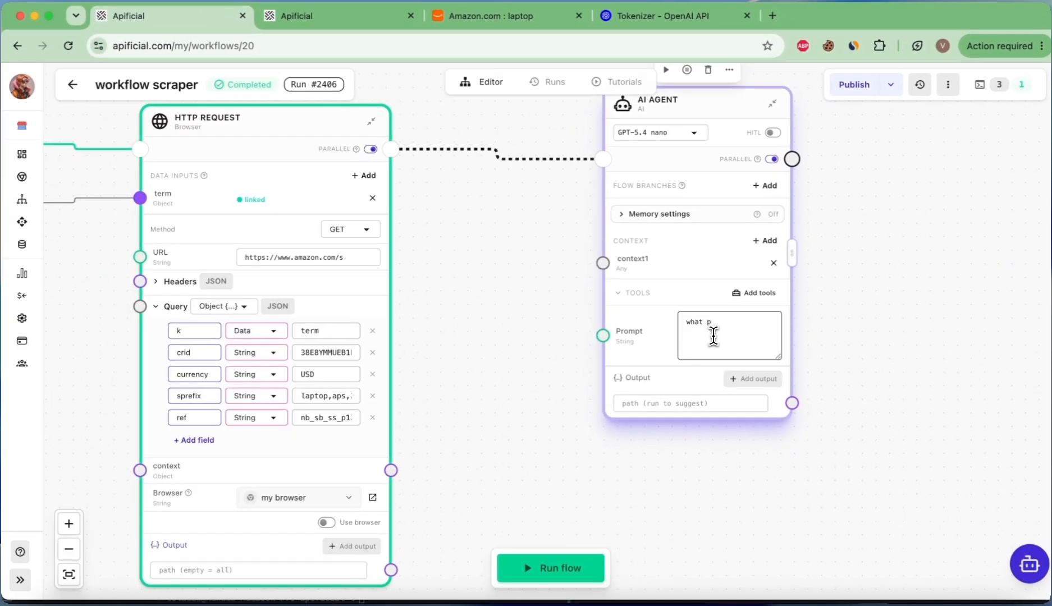
pyautogui.scroll(-5, 701, 337)
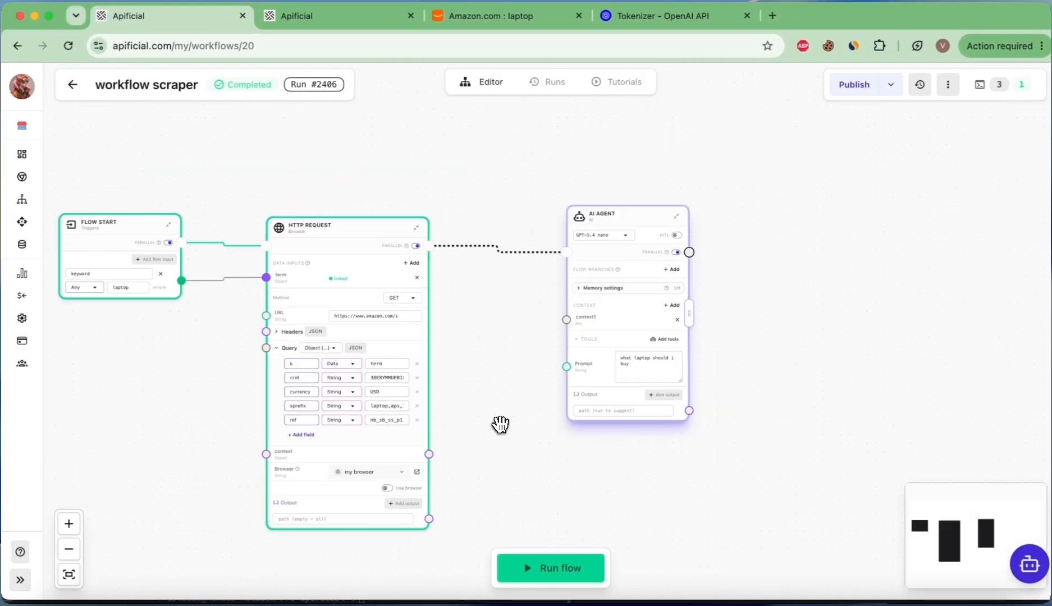
pyautogui.scroll(5, 337, 477)
# Step: Set the HTTP Request output path to body and wire it into the AI Agent's context1 input
pyautogui.click(347, 460)
pyautogui.click(266, 522)
pyautogui.scroll(-2, 555, 426)
pyautogui.moveTo(420, 444); pyautogui.dragTo(598, 211)
pyautogui.scroll(3, 608, 218)
pyautogui.scroll(-3, 622, 225)
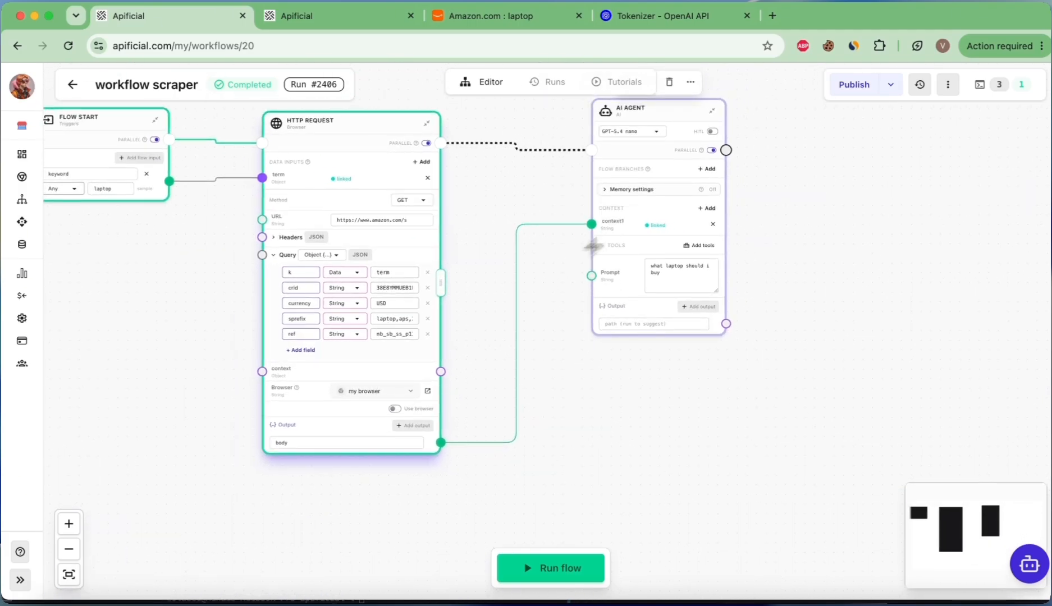
# Step: Select and copy the entire HTML body from the HTTP Request output
pyautogui.click(286, 425)
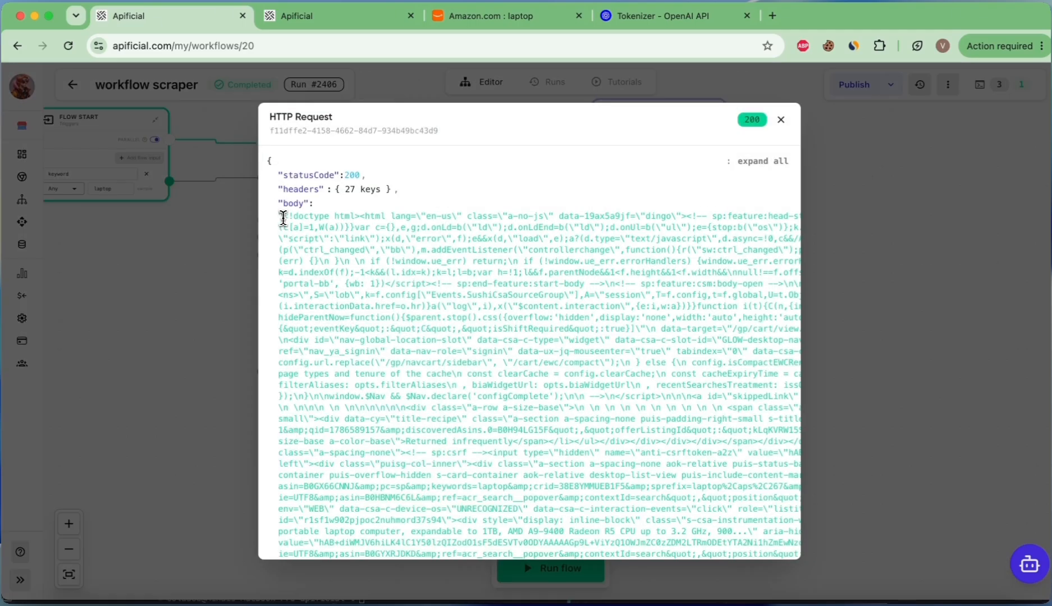
pyautogui.moveTo(283, 217); pyautogui.dragTo(418, 329)
pyautogui.scroll(-15, 417, 324)
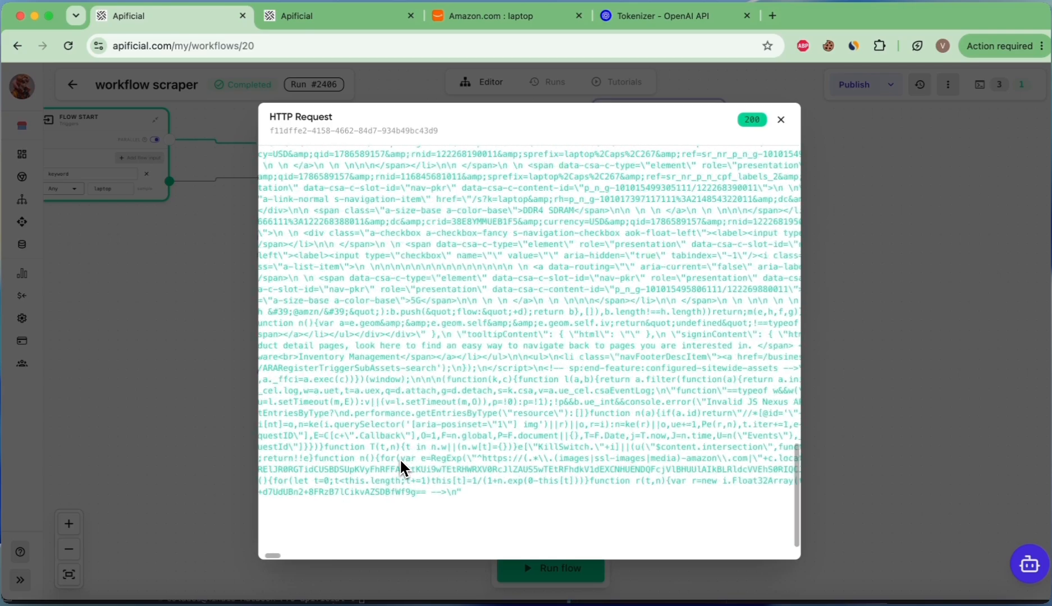
pyautogui.keyDown('shift'); pyautogui.click(455, 492); pyautogui.keyUp('shift')
pyautogui.rightClick(453, 358)
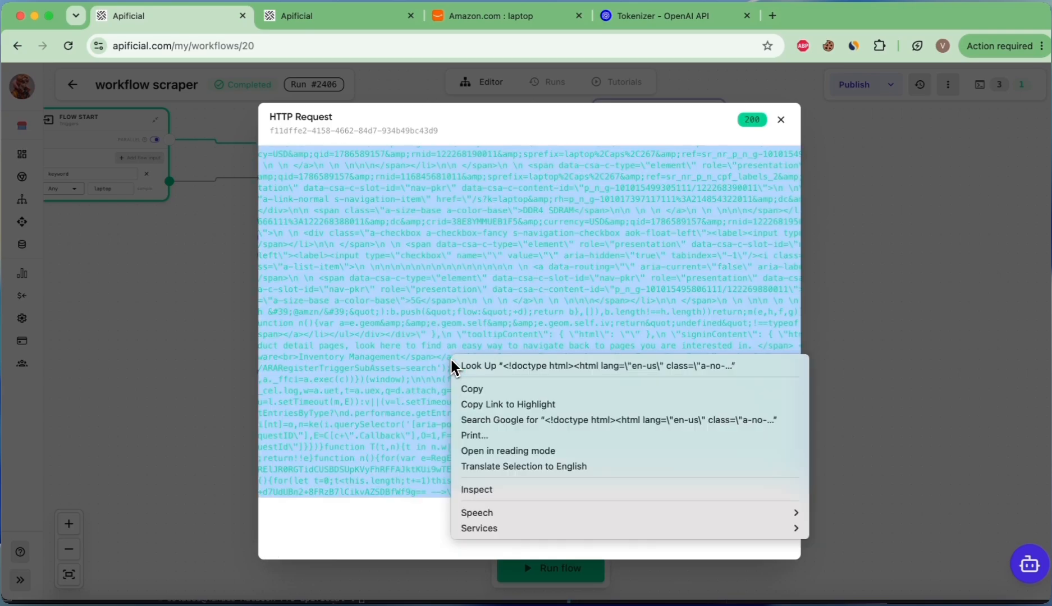
pyautogui.click(487, 388)
# Step: Paste the copied HTML into the OpenAI Tokenizer to check its token count
pyautogui.click(632, 13)
pyautogui.click(371, 406)
pyautogui.press('super+v')
pyautogui.scroll(-5, 438, 258)
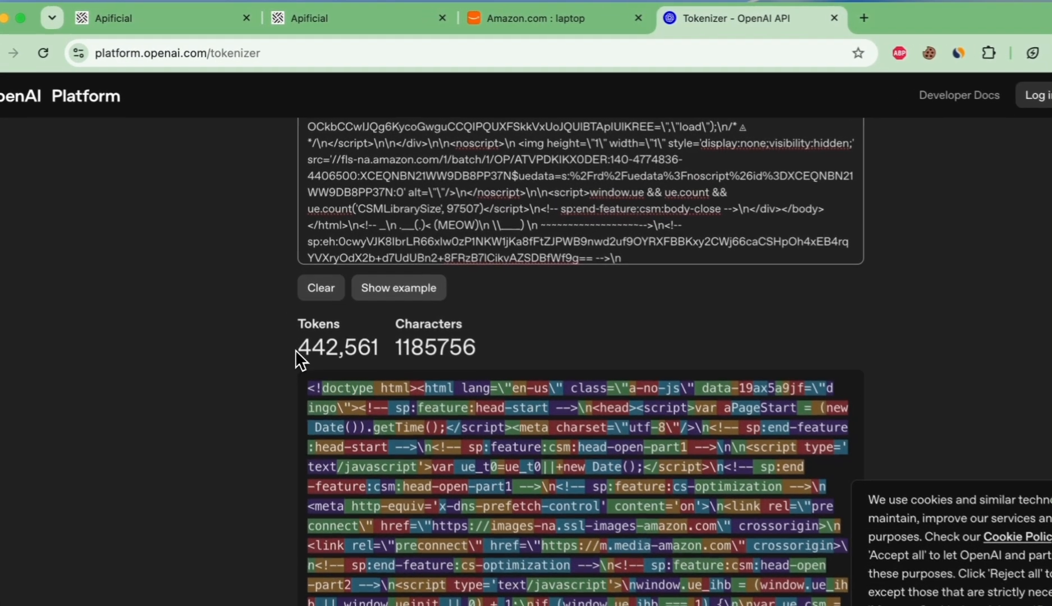
pyautogui.moveTo(289, 310); pyautogui.dragTo(365, 311)
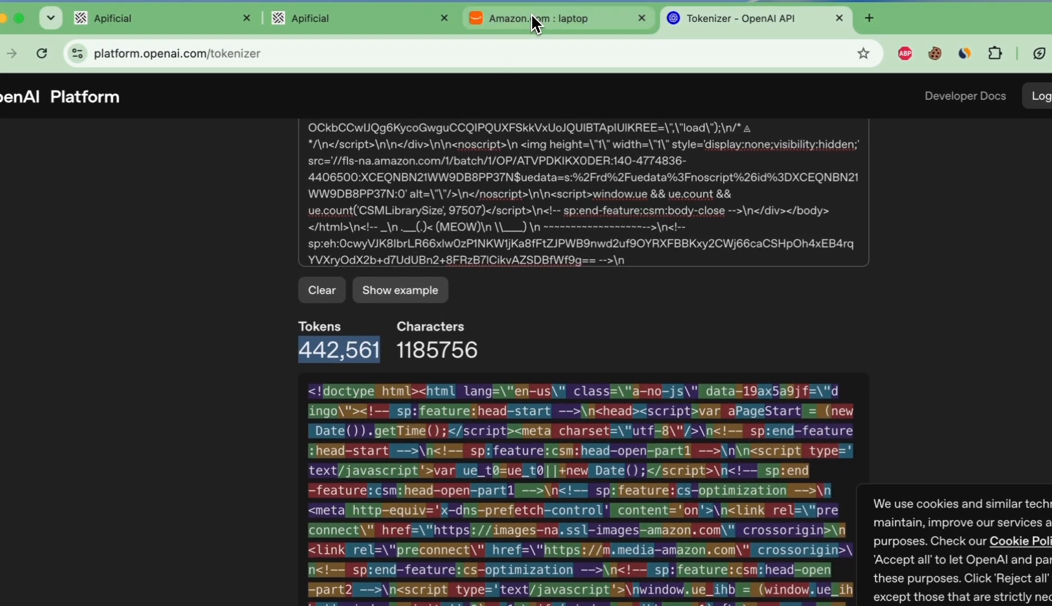
# Step: Return to the workflow editor and move the AI Agent node further to the right
pyautogui.click(180, 18)
pyautogui.click(879, 140)
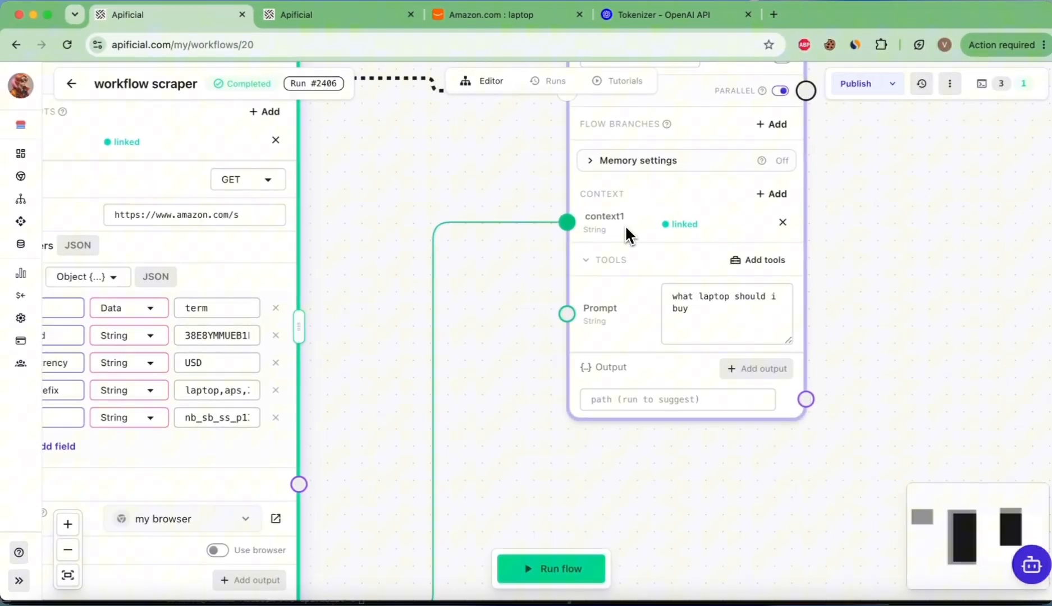
pyautogui.scroll(-5, 626, 228)
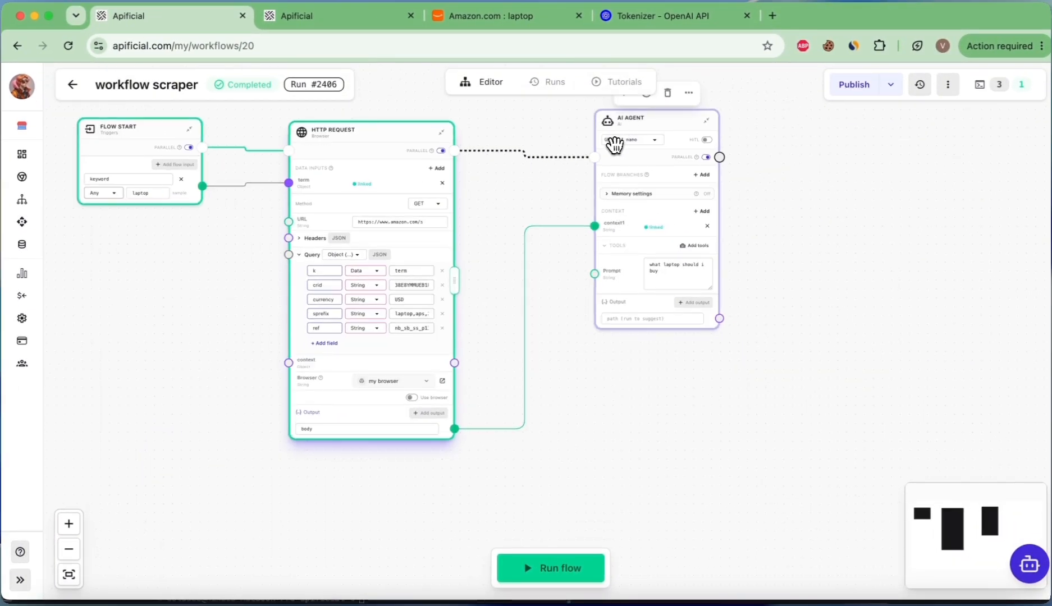
pyautogui.scroll(4, 632, 142)
pyautogui.scroll(-5, 633, 143)
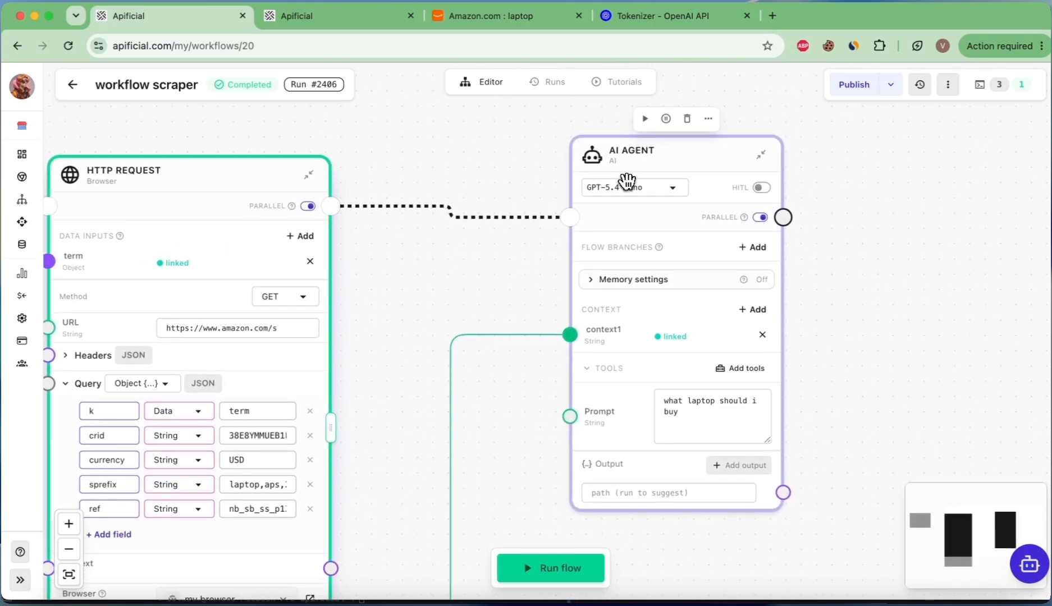
pyautogui.moveTo(626, 184); pyautogui.dragTo(851, 146)
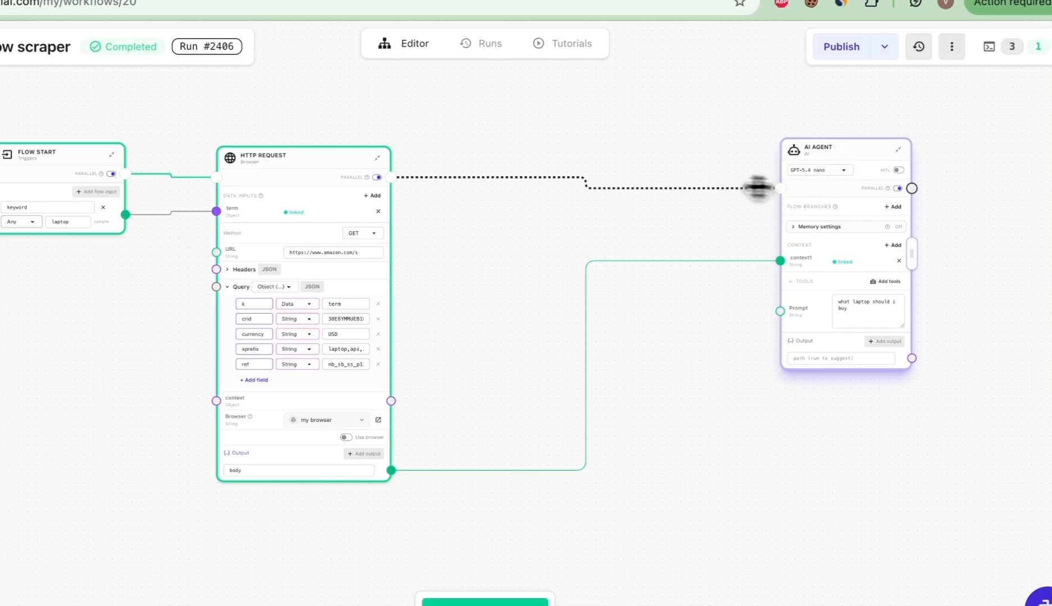
# Step: Add a Code node connected to the HTTP Request's flow output and place it between the two nodes
pyautogui.moveTo(758, 187); pyautogui.dragTo(516, 161)
pyautogui.write('code')
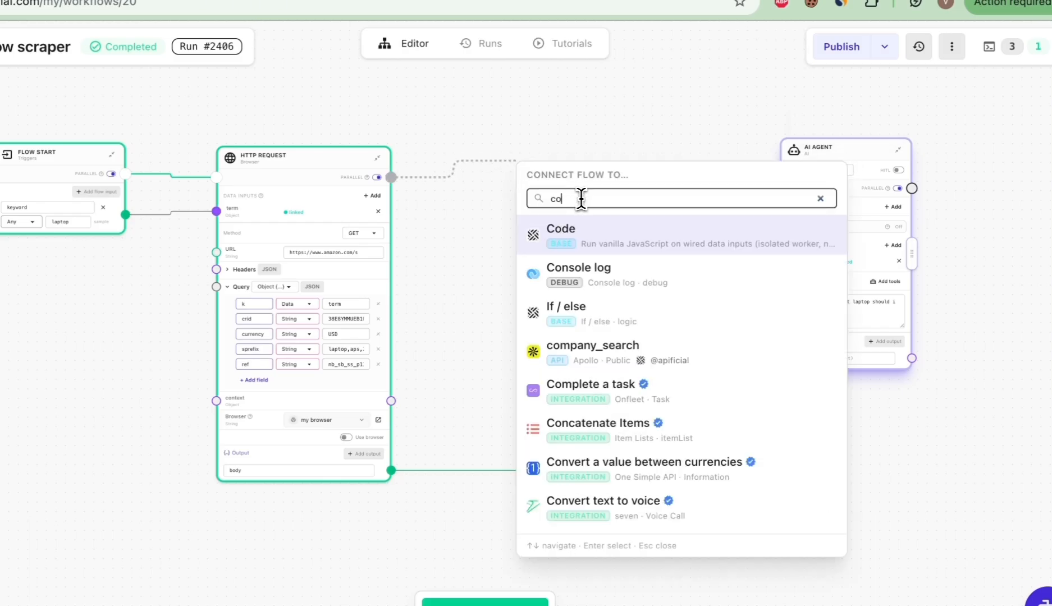
pyautogui.click(598, 239)
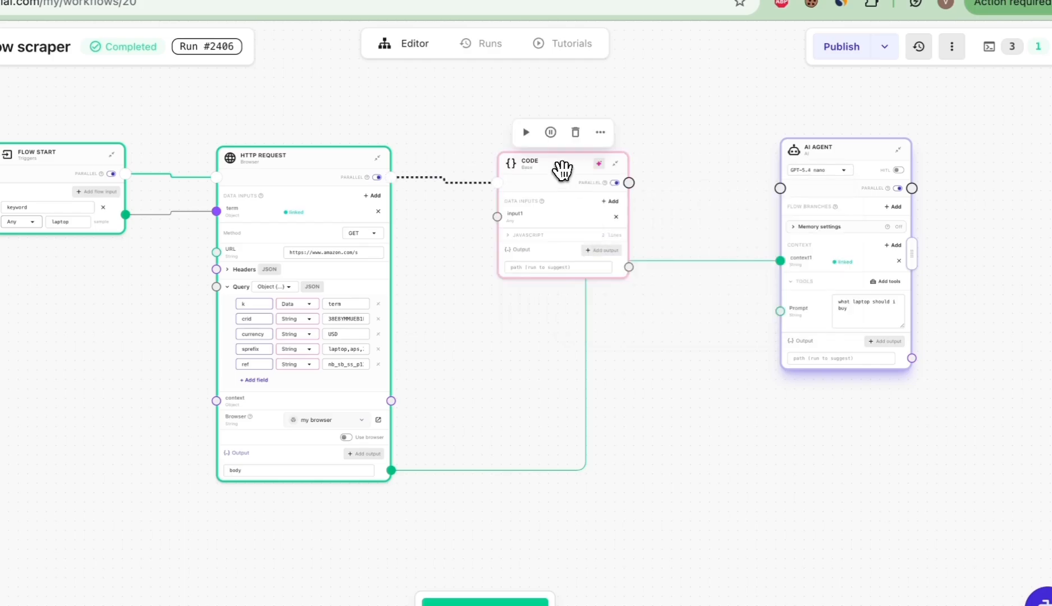
pyautogui.moveTo(562, 170); pyautogui.dragTo(577, 116)
# Step: Rename the Code node's data input to html
pyautogui.scroll(4, 547, 135)
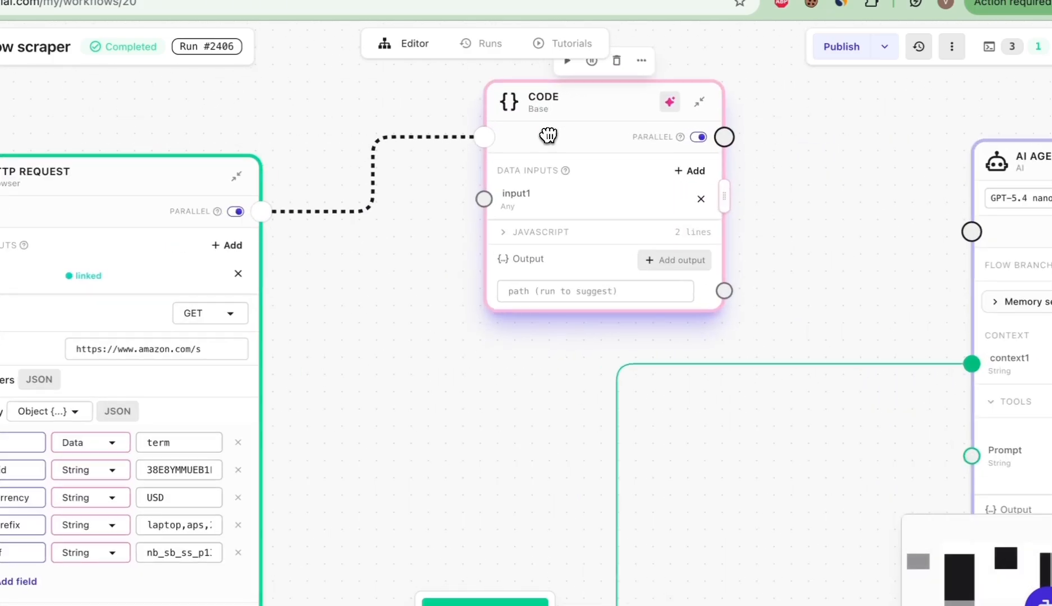
pyautogui.scroll(-1, 548, 135)
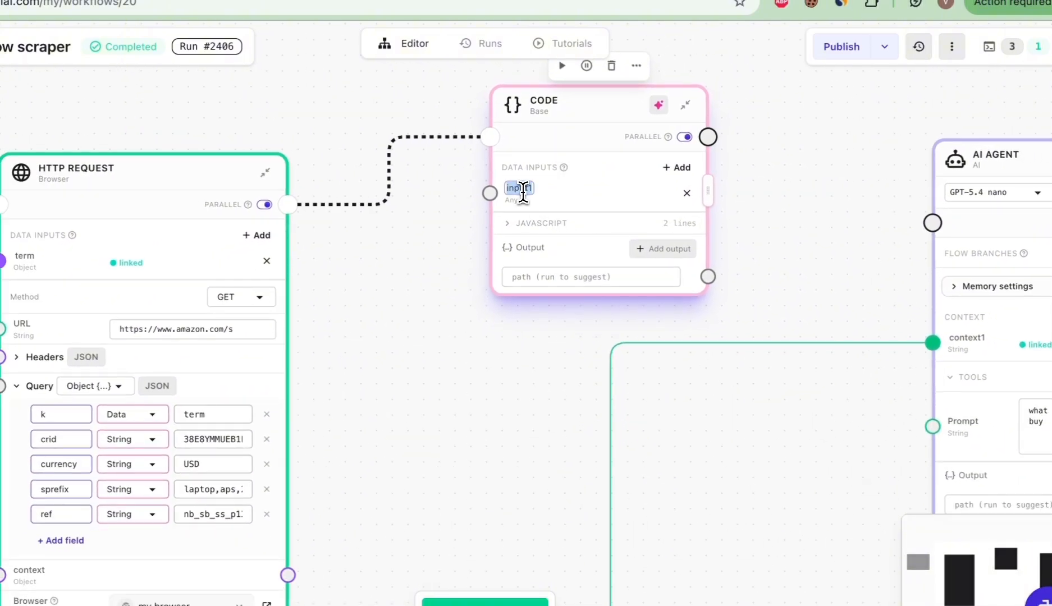
pyautogui.write('html')
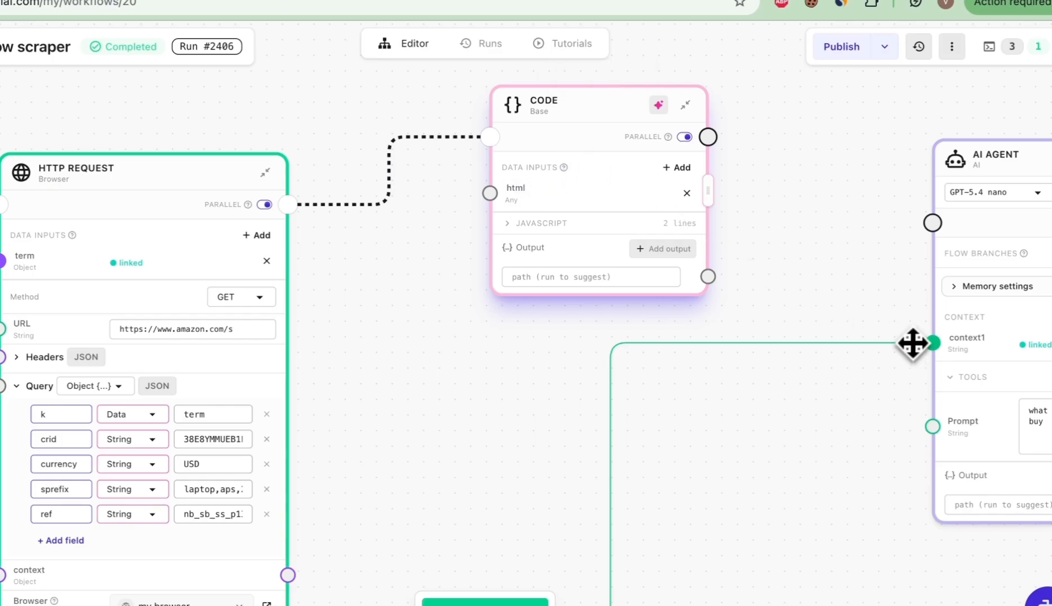
# Step: Move the HTTP Request body link from the AI Agent's context1 to the Code node's html input
pyautogui.moveTo(912, 343); pyautogui.dragTo(487, 213)
pyautogui.moveTo(590, 106); pyautogui.dragTo(495, 240)
# Step: Ask the Code node's AI Assist: "i need a code to extract all products withe related info from this html"
pyautogui.click(565, 231)
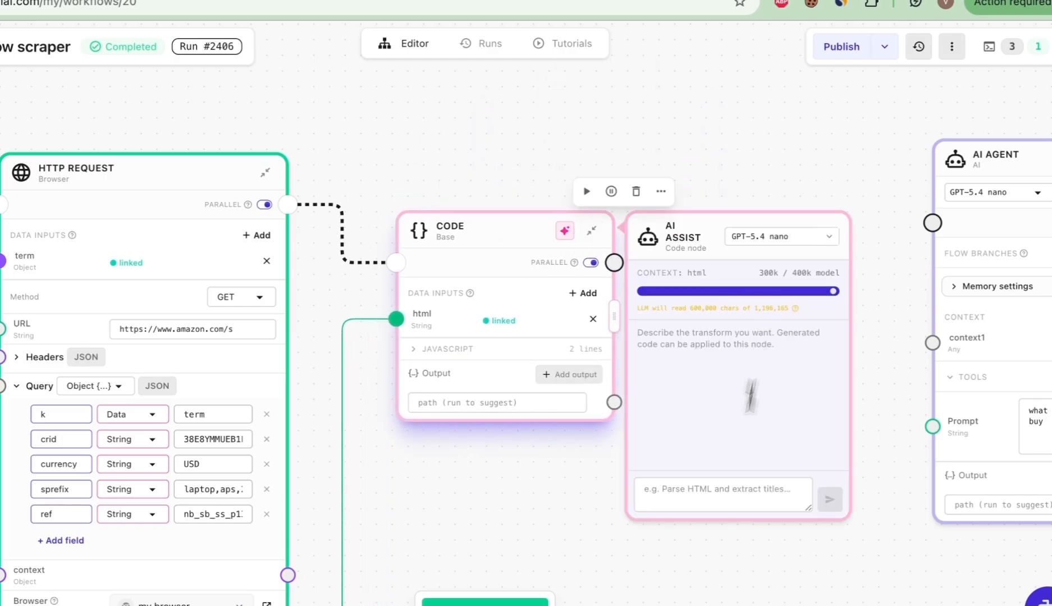
pyautogui.click(685, 500)
pyautogui.write('i need')
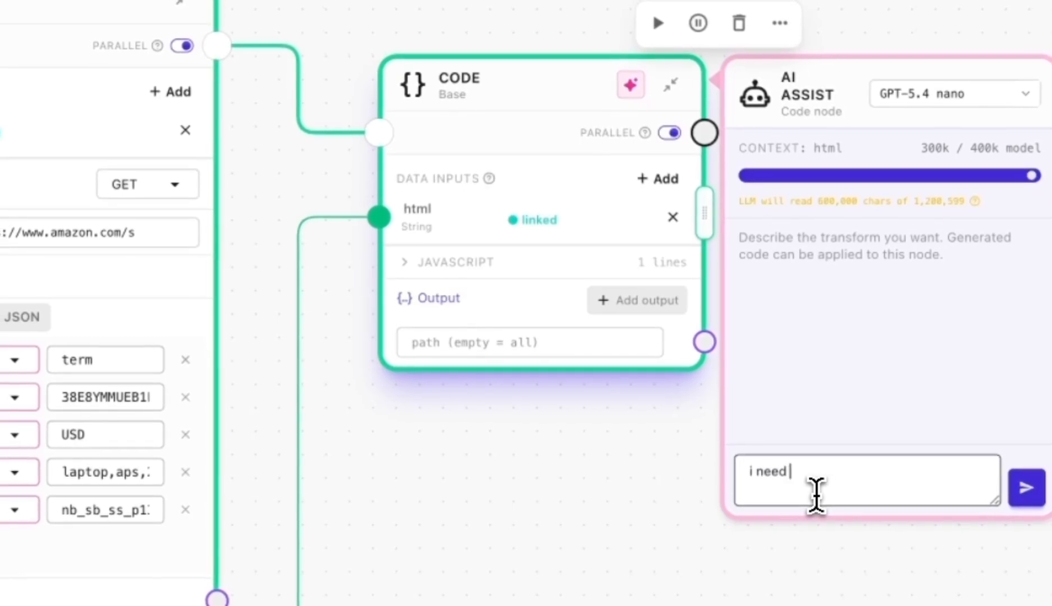
pyautogui.write(' a code to ex')
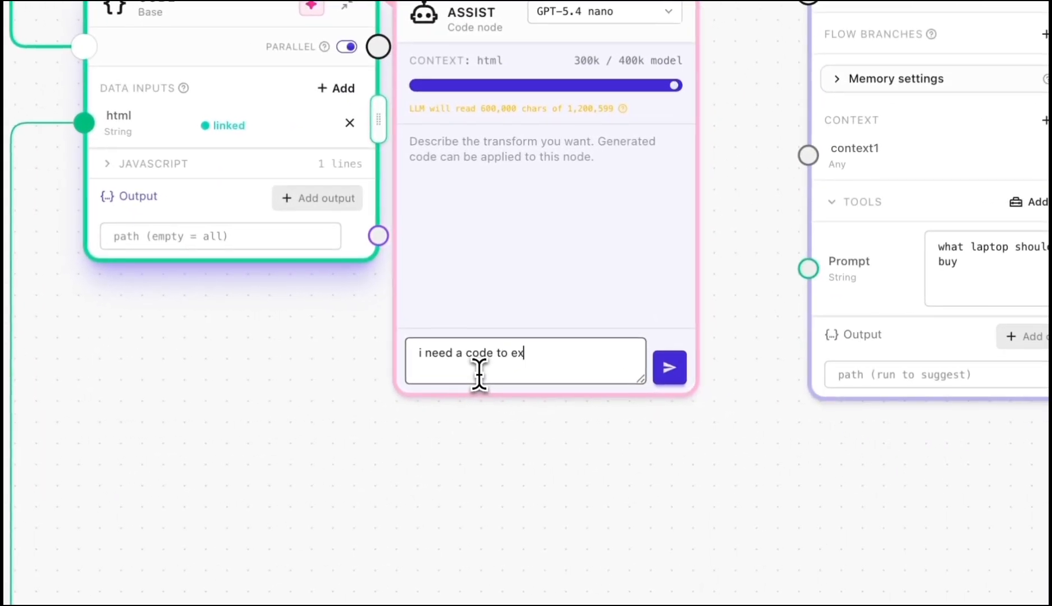
pyautogui.write('tract all products ')
pyautogui.write('withe related info from this html')
pyautogui.click(670, 368)
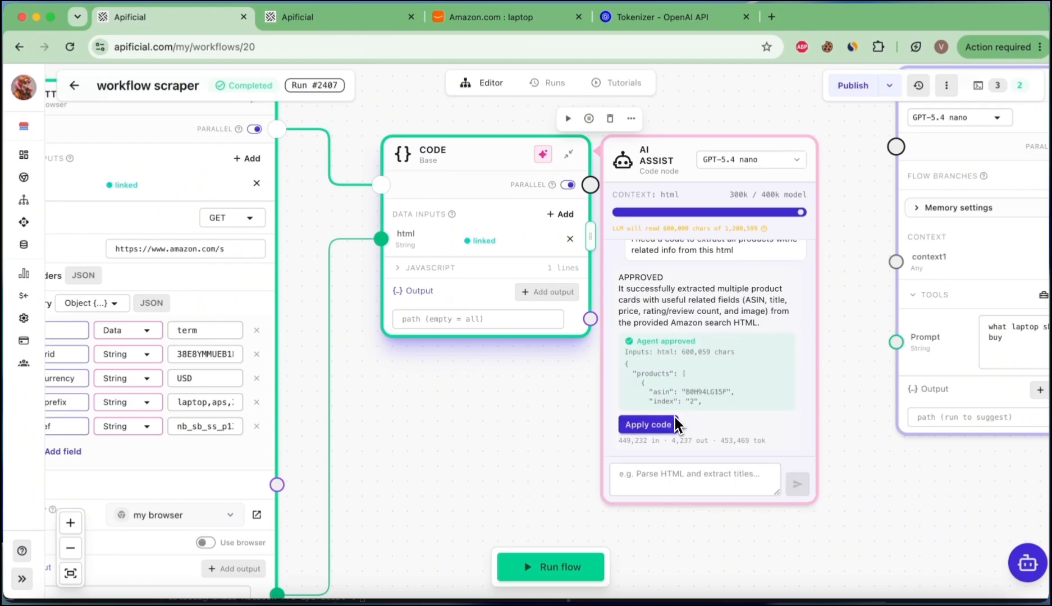
# Step: Apply the generated code to the Code node and expand its JavaScript to review it
pyautogui.click(646, 425)
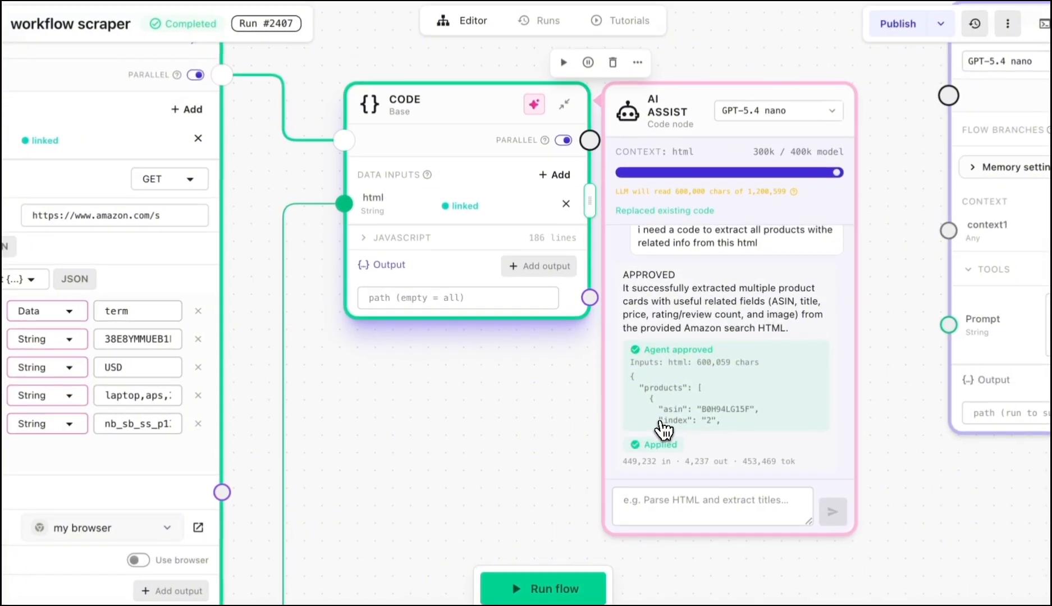
pyautogui.click(446, 238)
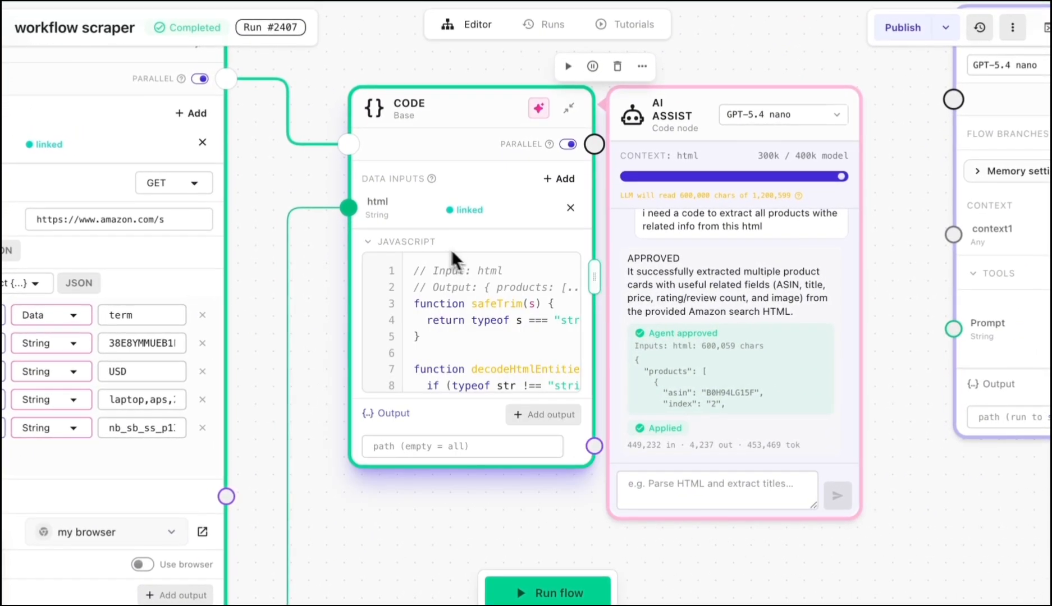
pyautogui.scroll(-3, 473, 306)
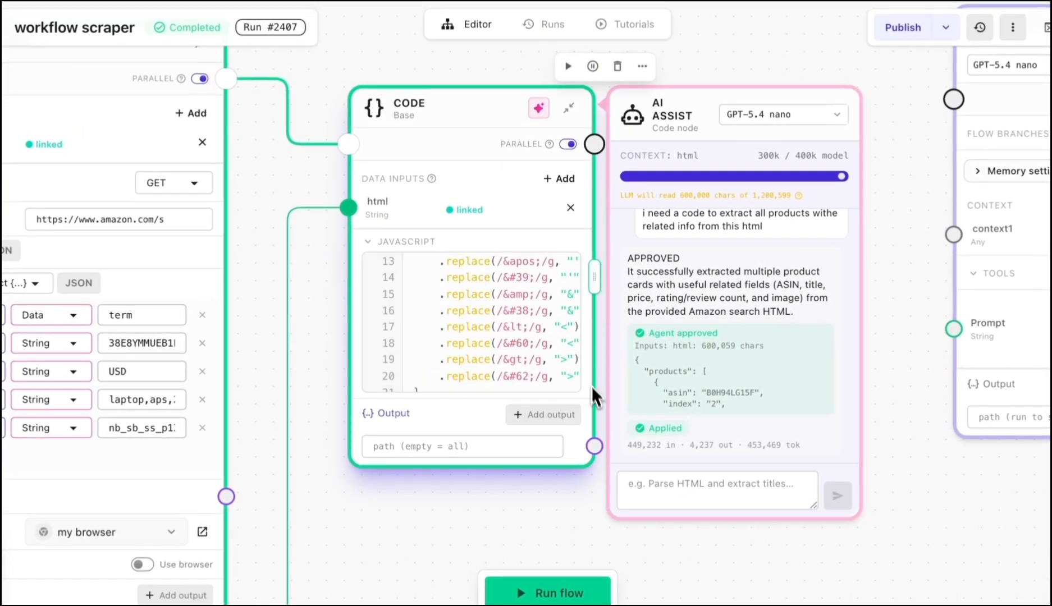
pyautogui.moveTo(594, 285); pyautogui.dragTo(382, 312)
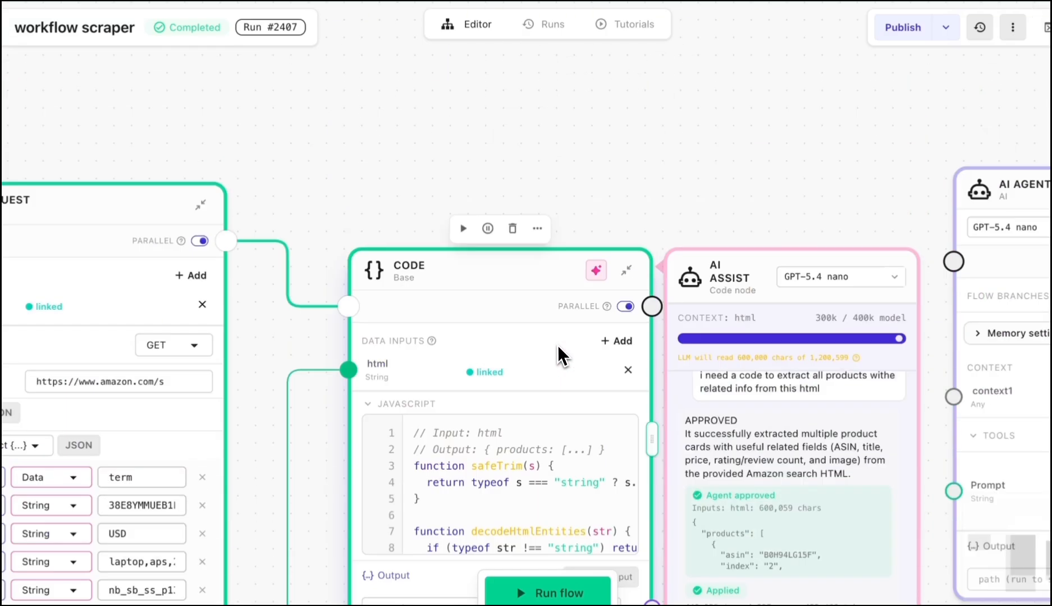
pyautogui.scroll(-10, 557, 353)
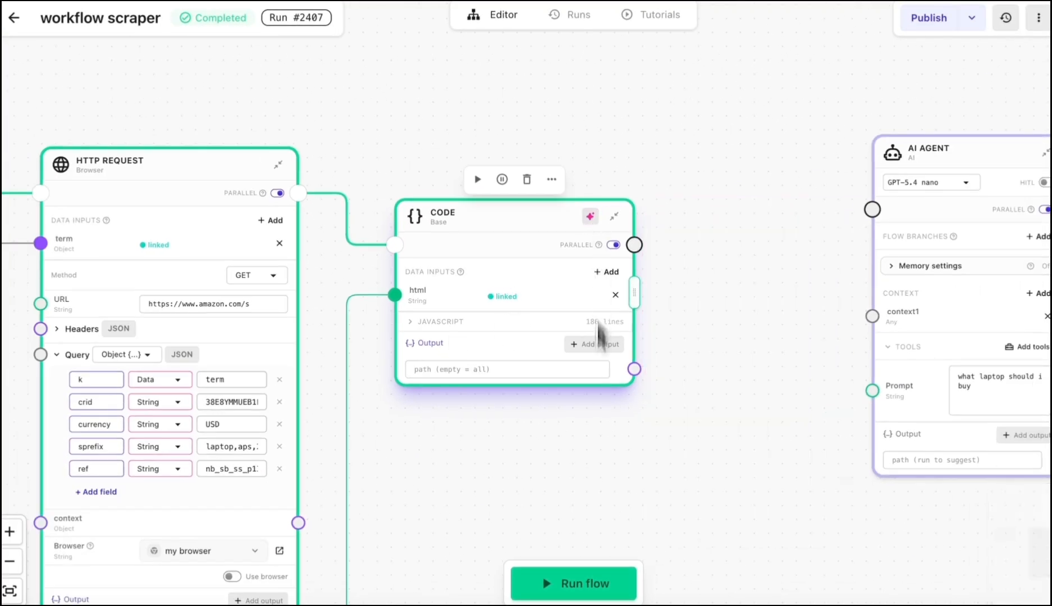
# Step: Run the flow
pyautogui.click(578, 587)
pyautogui.scroll(-3, 496, 389)
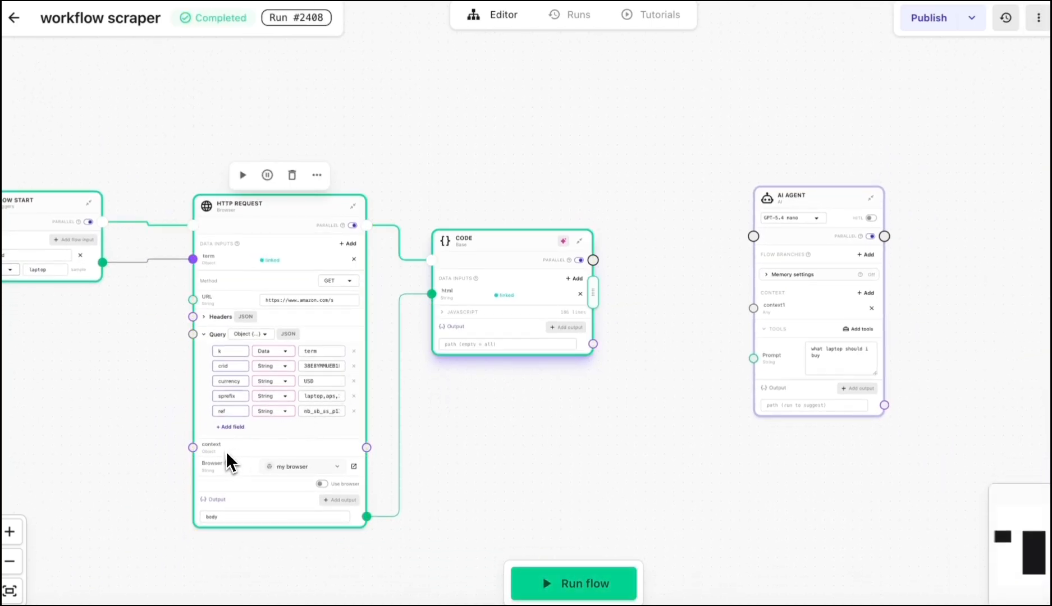
pyautogui.scroll(5, 453, 354)
# Step: Inspect the Code node's output, expanding the products list and individual product entries
pyautogui.click(462, 325)
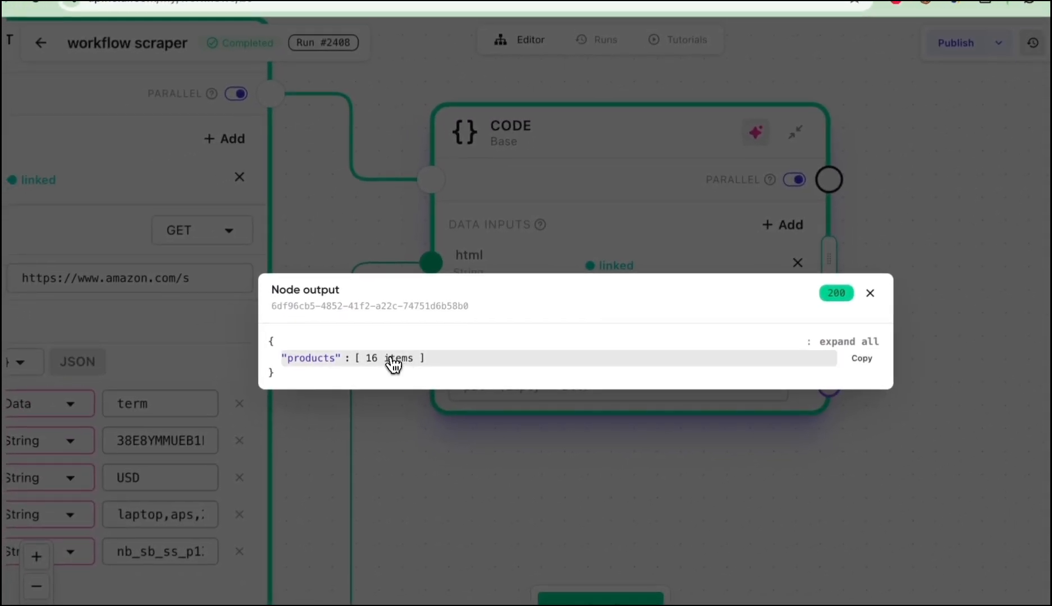
pyautogui.click(393, 362)
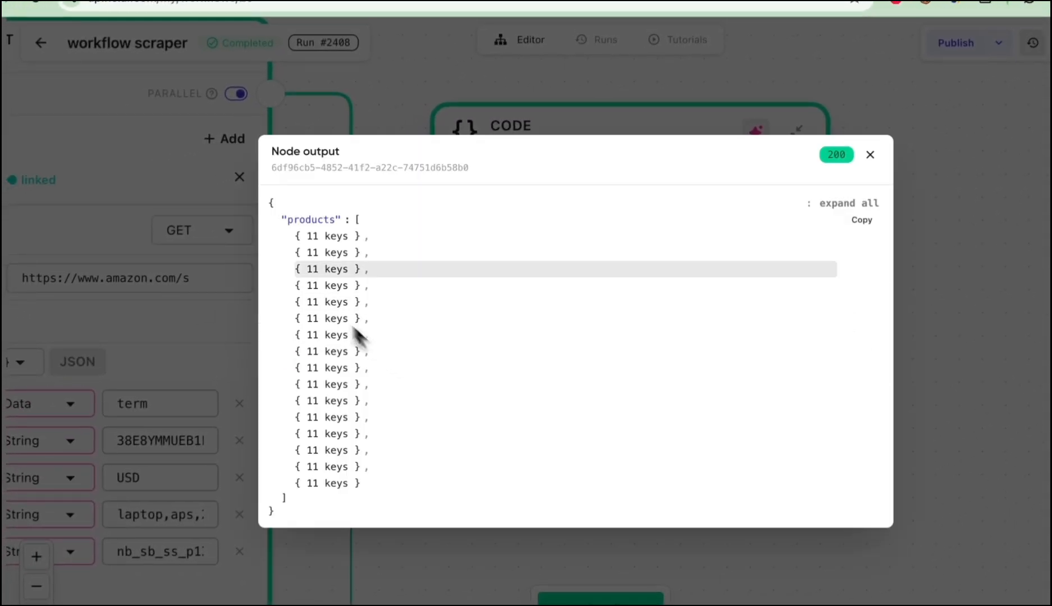
pyautogui.click(336, 243)
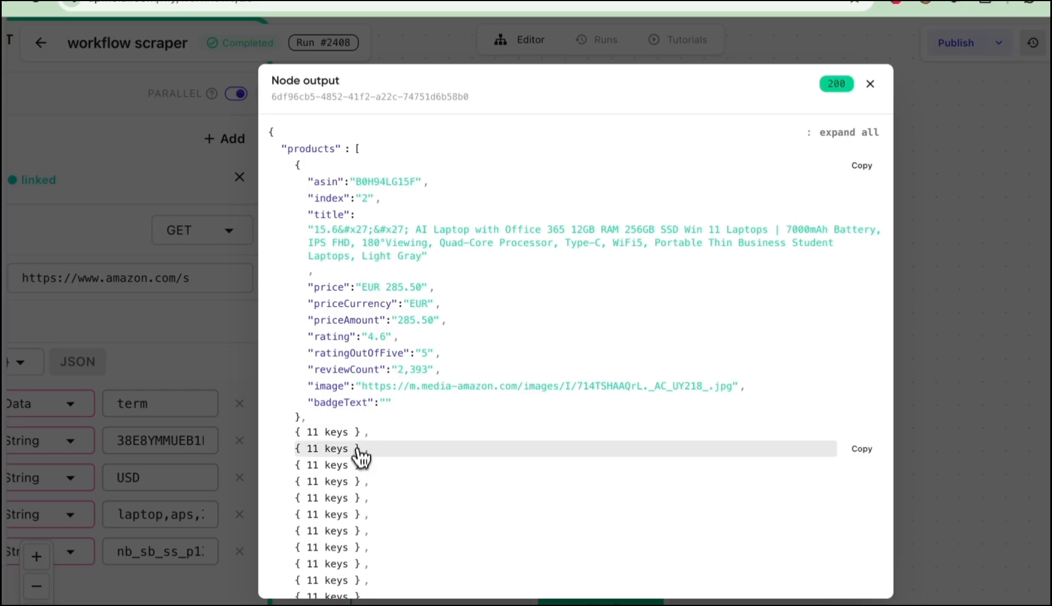
pyautogui.scroll(-3, 353, 449)
pyautogui.click(355, 365)
pyautogui.scroll(-3, 437, 388)
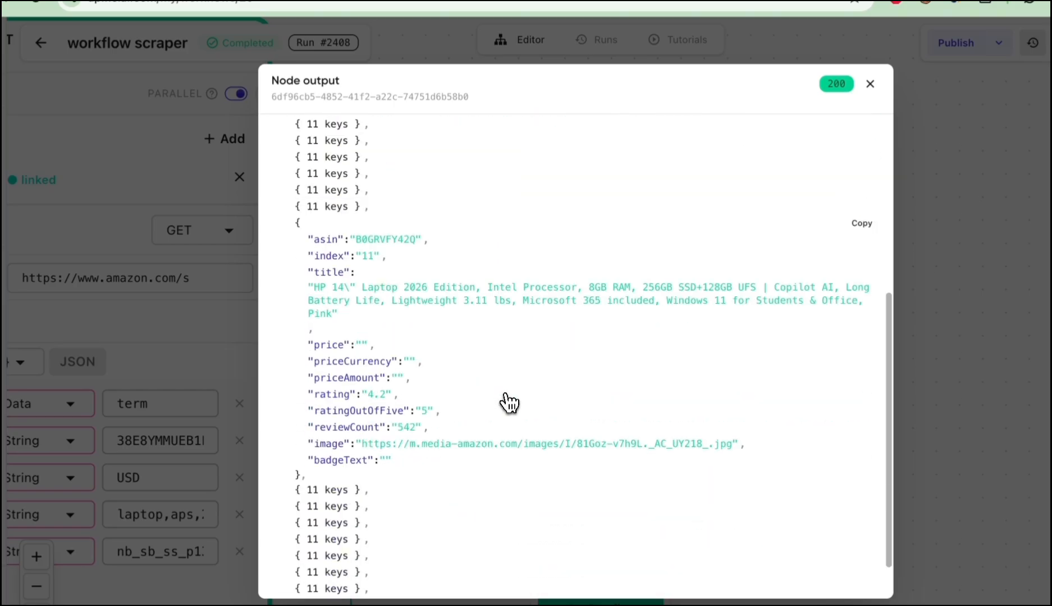
pyautogui.scroll(2, 508, 403)
pyautogui.scroll(-5, 508, 403)
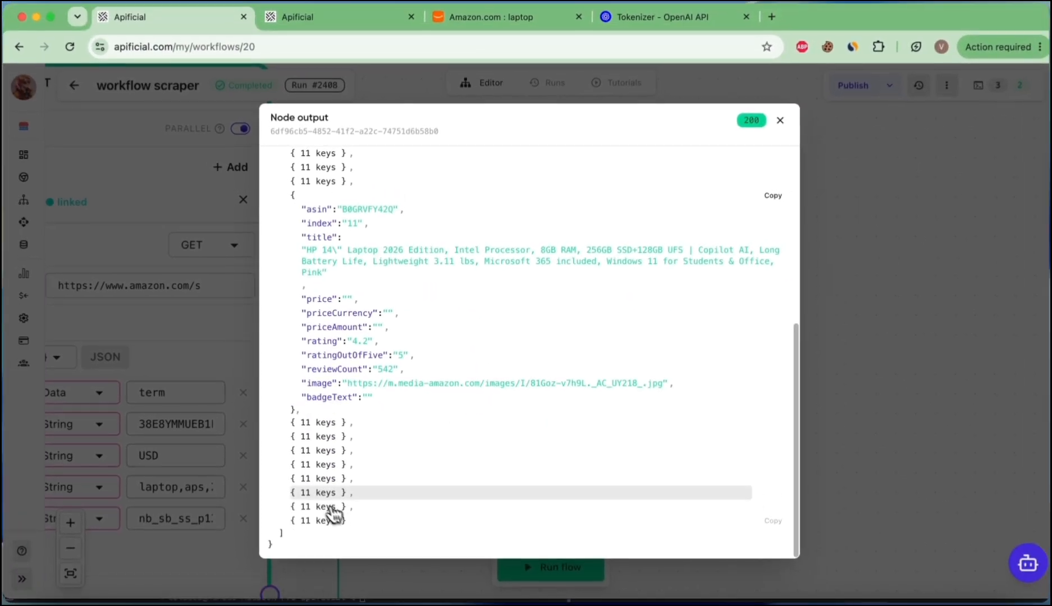
pyautogui.scroll(10, 471, 403)
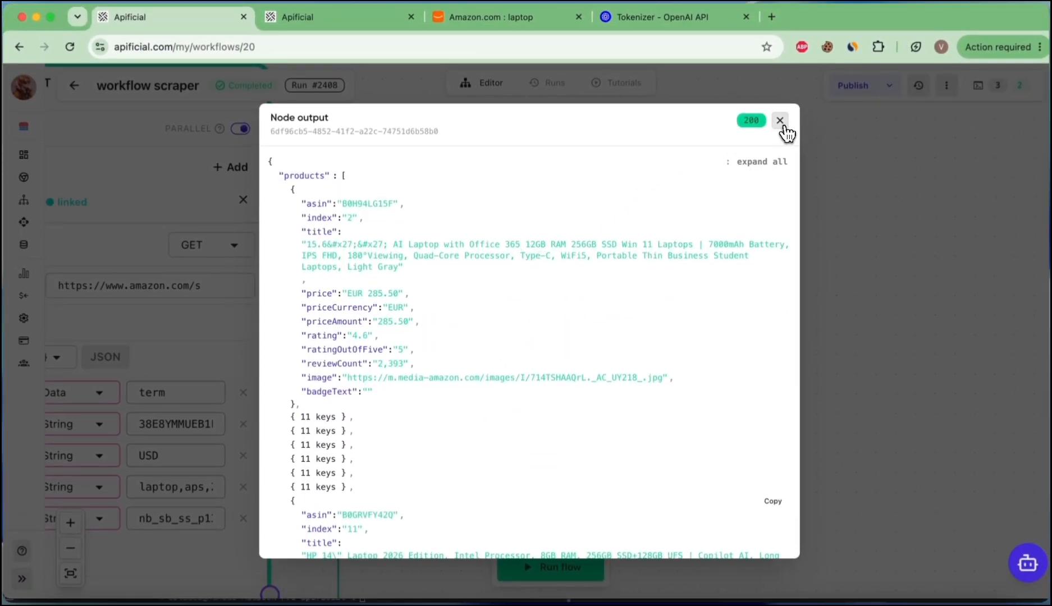
pyautogui.click(780, 121)
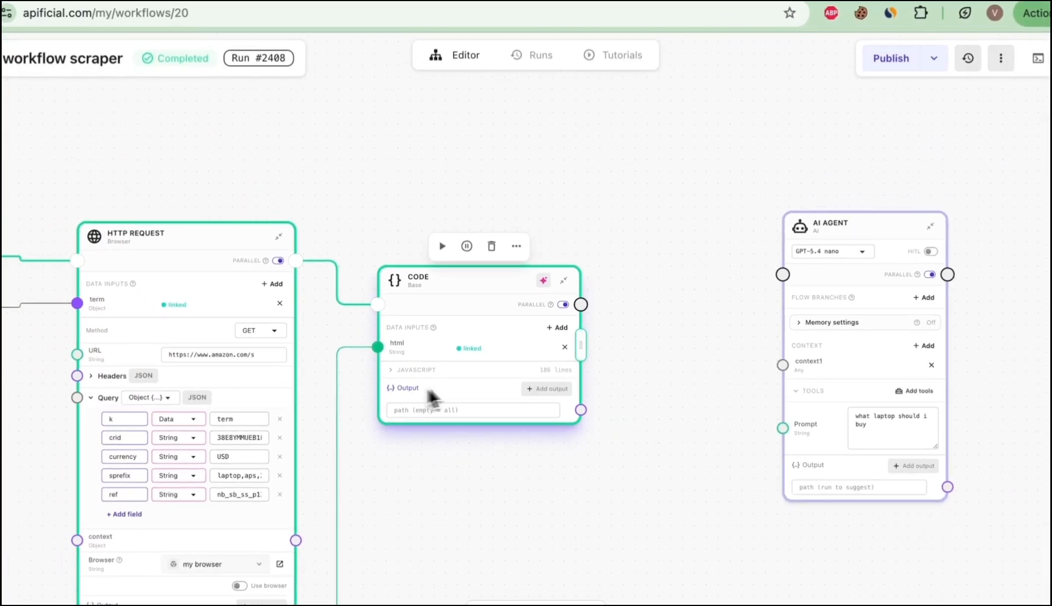
# Step: Wire the Code node to the AI Agent, setting its output path to products and linking it to context1
pyautogui.moveTo(581, 305); pyautogui.dragTo(780, 275)
pyautogui.moveTo(832, 225); pyautogui.dragTo(770, 222)
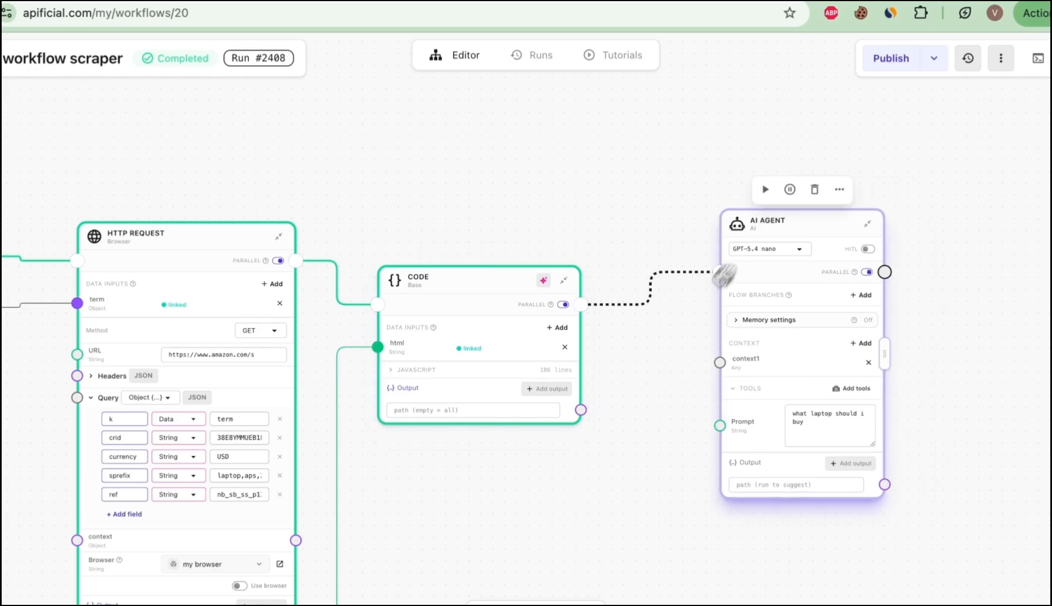
pyautogui.scroll(5, 589, 387)
pyautogui.click(382, 425)
pyautogui.click(306, 459)
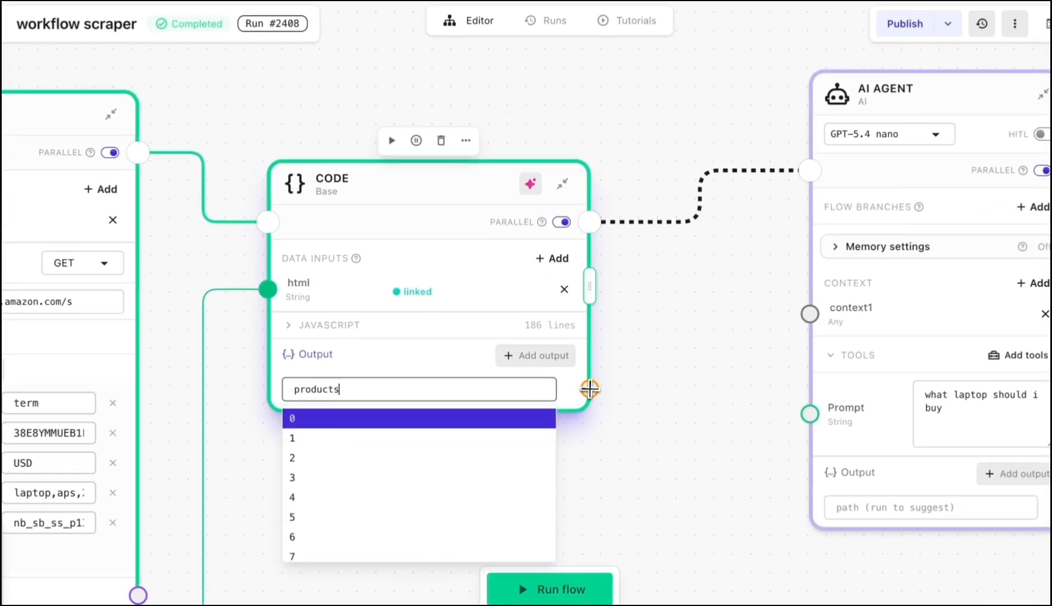
pyautogui.moveTo(589, 388); pyautogui.dragTo(808, 314)
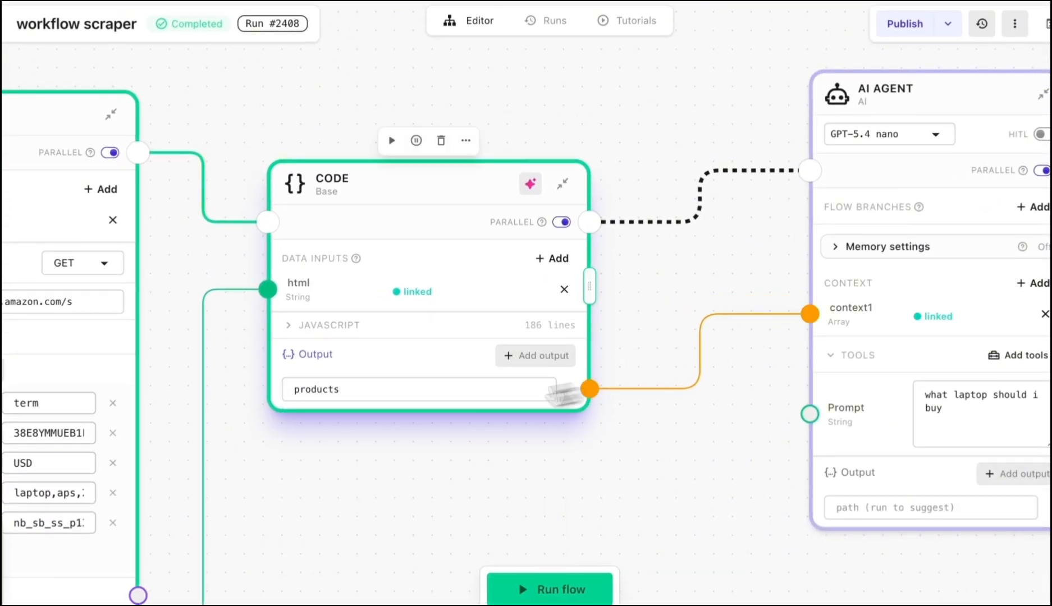
# Step: Copy the Code node's products output and paste it over the Tokenizer text to check its token count
pyautogui.click(315, 362)
pyautogui.moveTo(282, 347)
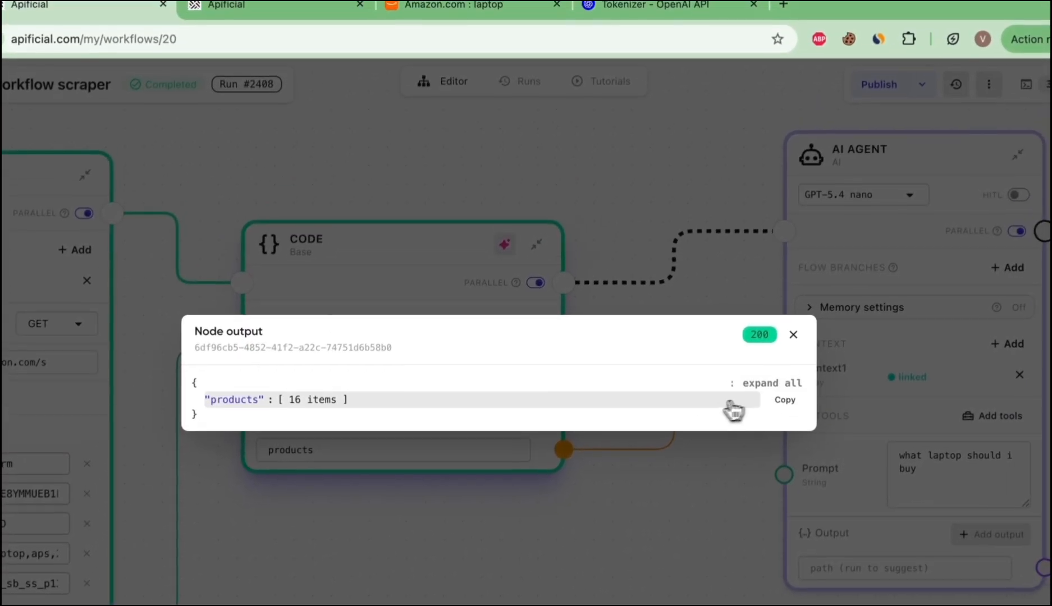
pyautogui.click(633, 11)
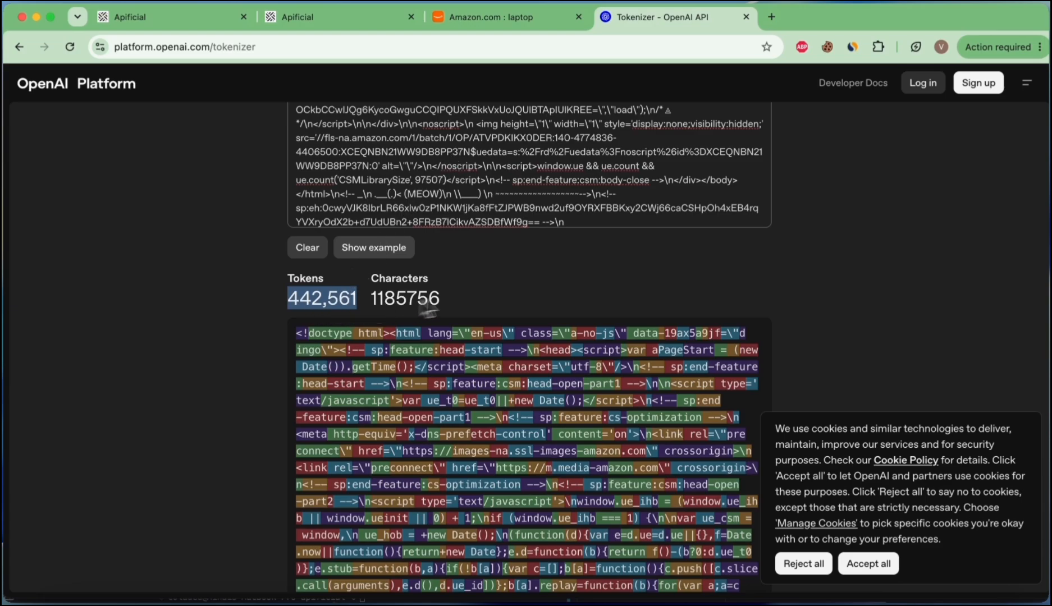
pyautogui.scroll(5, 487, 299)
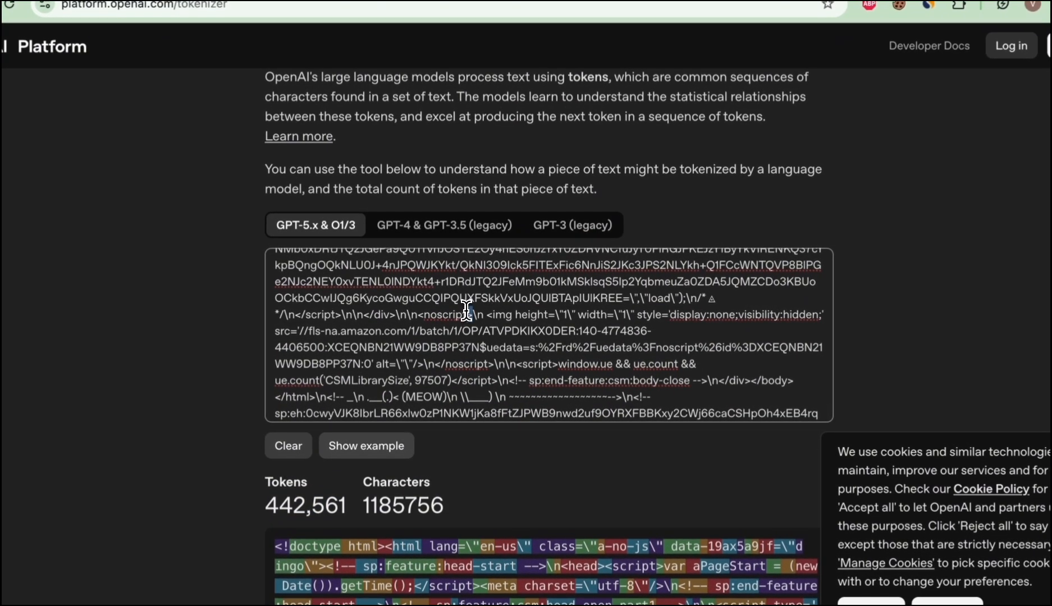
pyautogui.hotkey('ctrl', 'a')
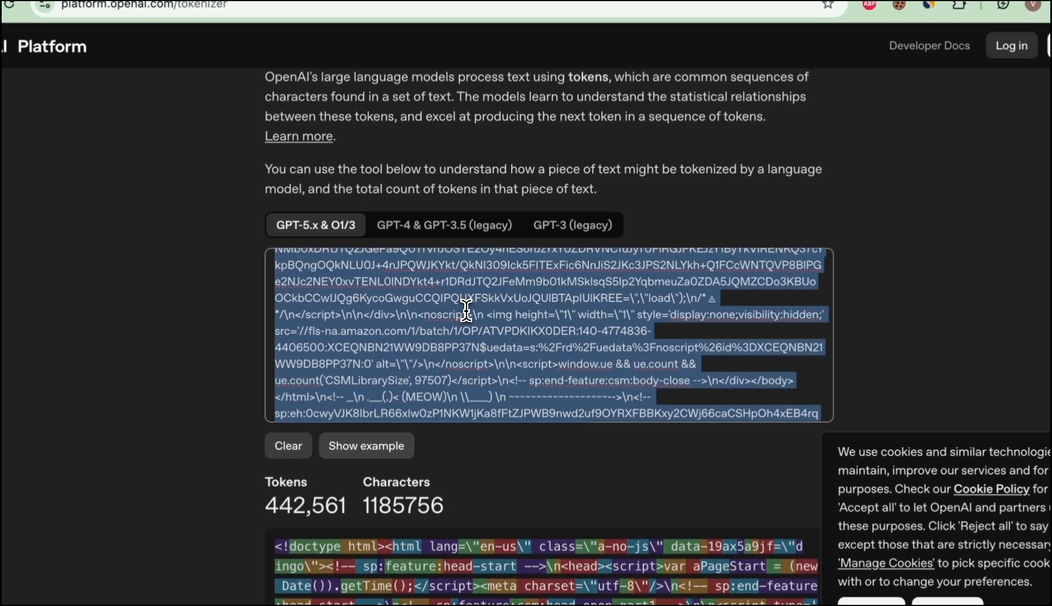
pyautogui.press('super+v')
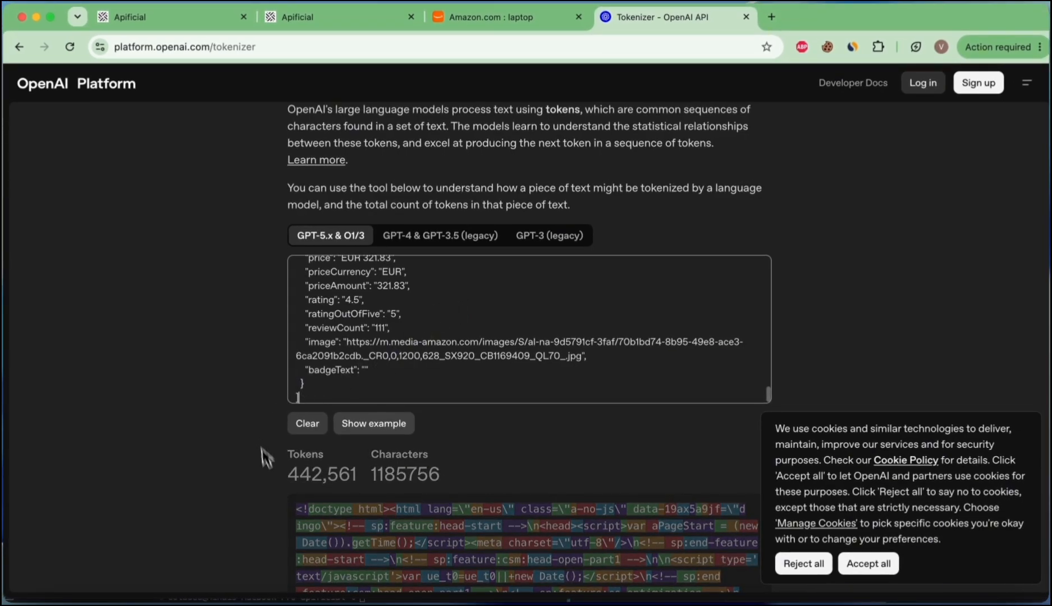
pyautogui.moveTo(327, 487); pyautogui.dragTo(372, 492)
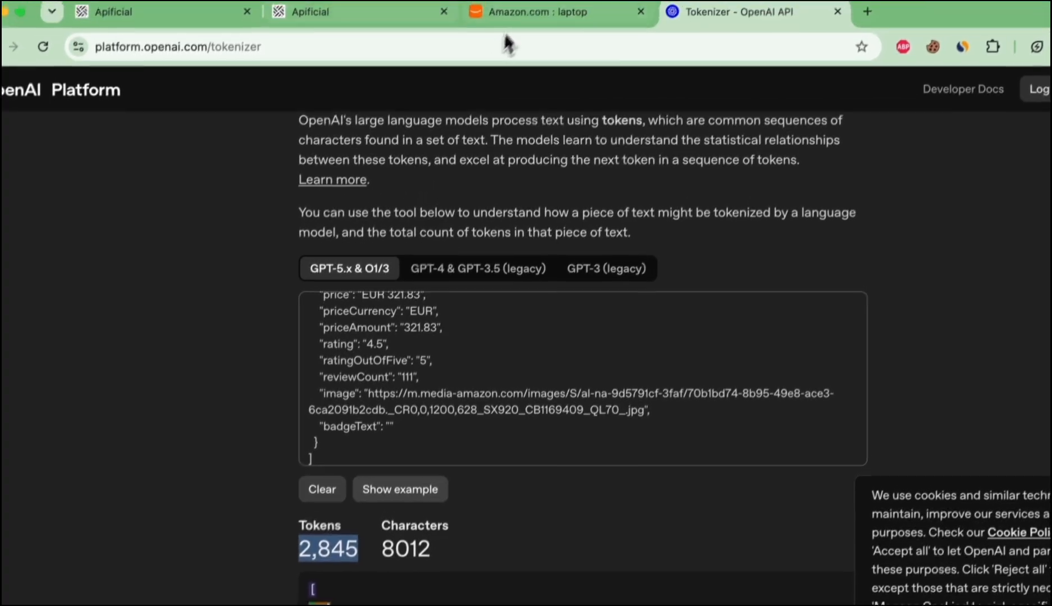
# Step: Return to the Apificial workflow tab
pyautogui.click(503, 32)
pyautogui.click(321, 25)
pyautogui.click(170, 25)
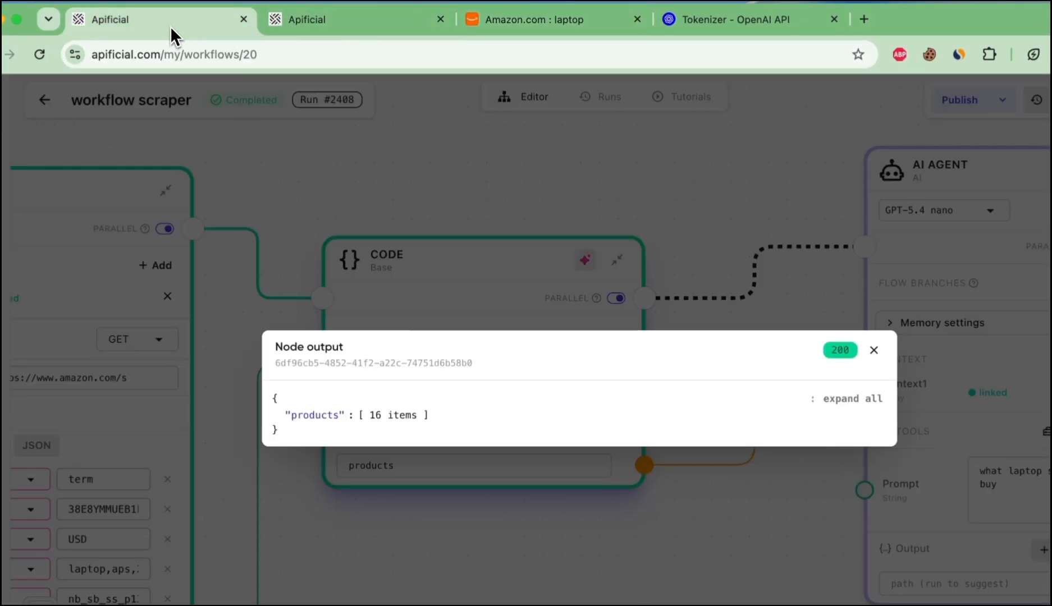
# Step: Close the node output view and run the workflow
pyautogui.click(874, 350)
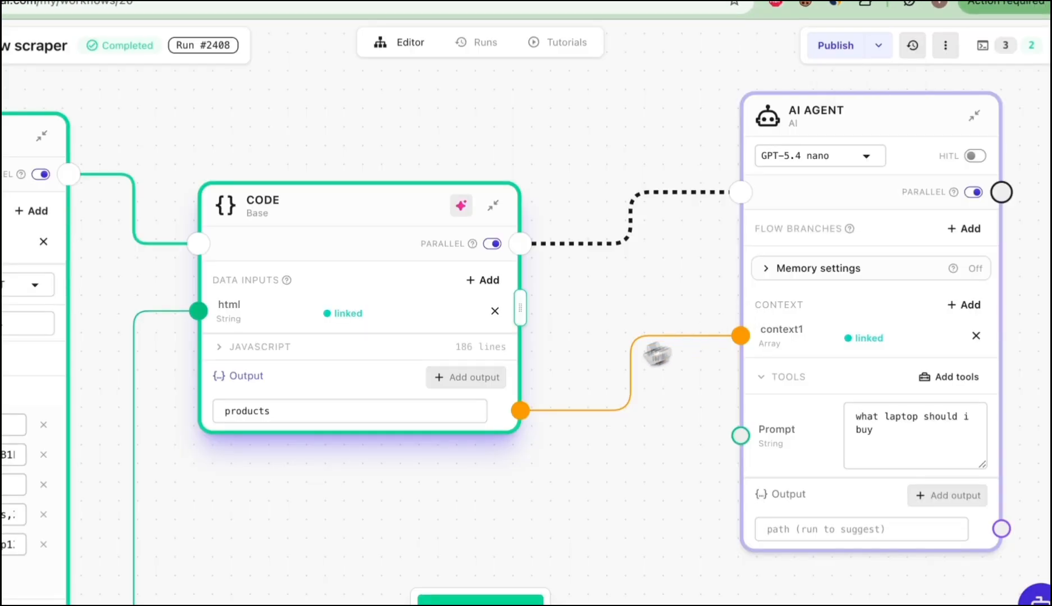
pyautogui.hscroll(1, 824, 269)
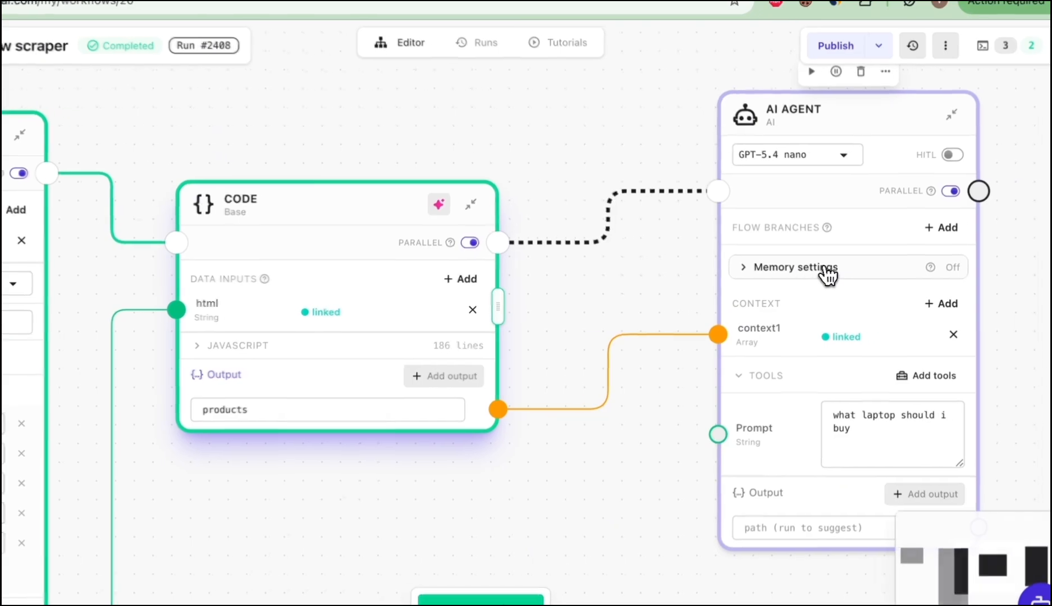
pyautogui.scroll(-4, 823, 267)
pyautogui.scroll(-2, 846, 281)
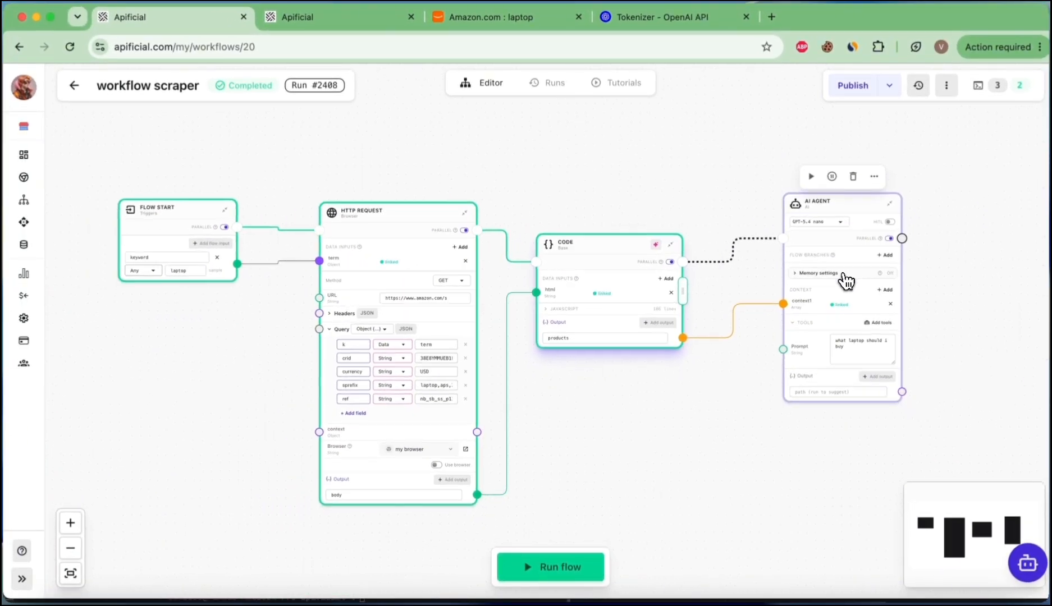
pyautogui.click(569, 572)
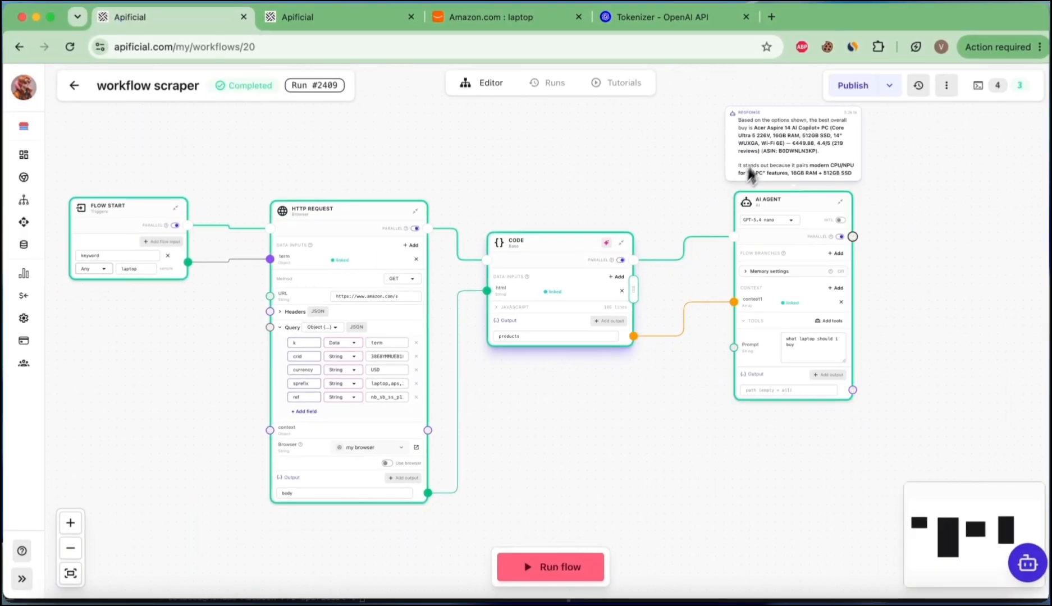
pyautogui.scroll(5, 780, 124)
pyautogui.hscroll(3, 773, 165)
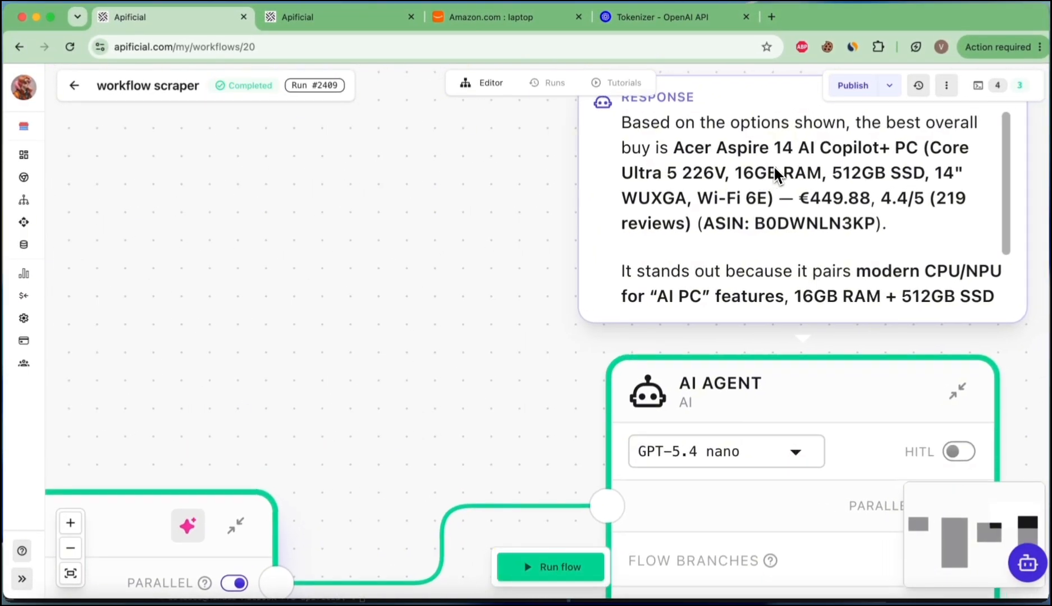
pyautogui.hscroll(3, 774, 165)
pyautogui.scroll(2, 774, 165)
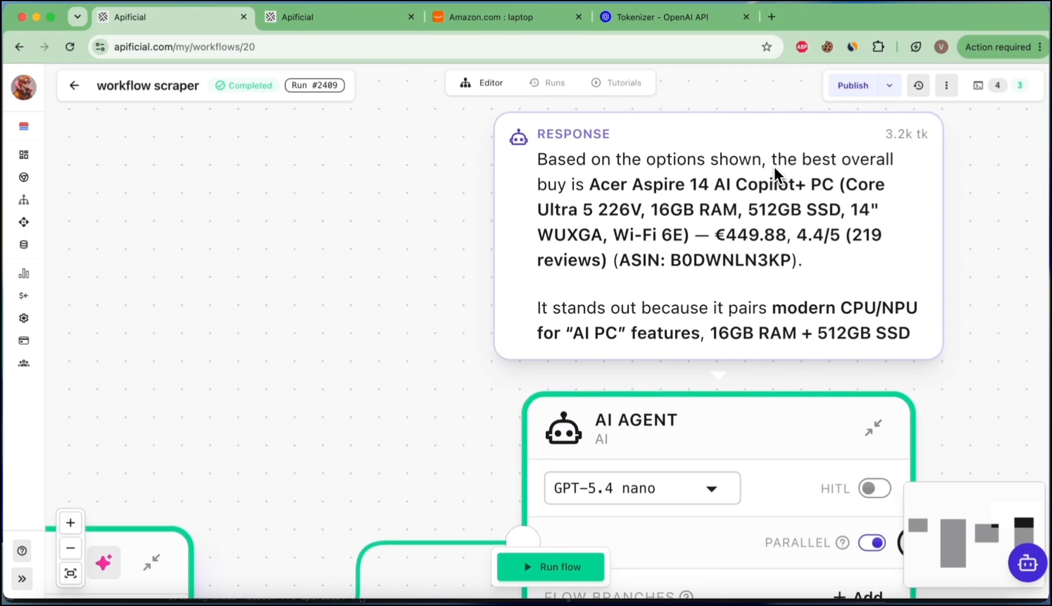
pyautogui.scroll(-5, 770, 203)
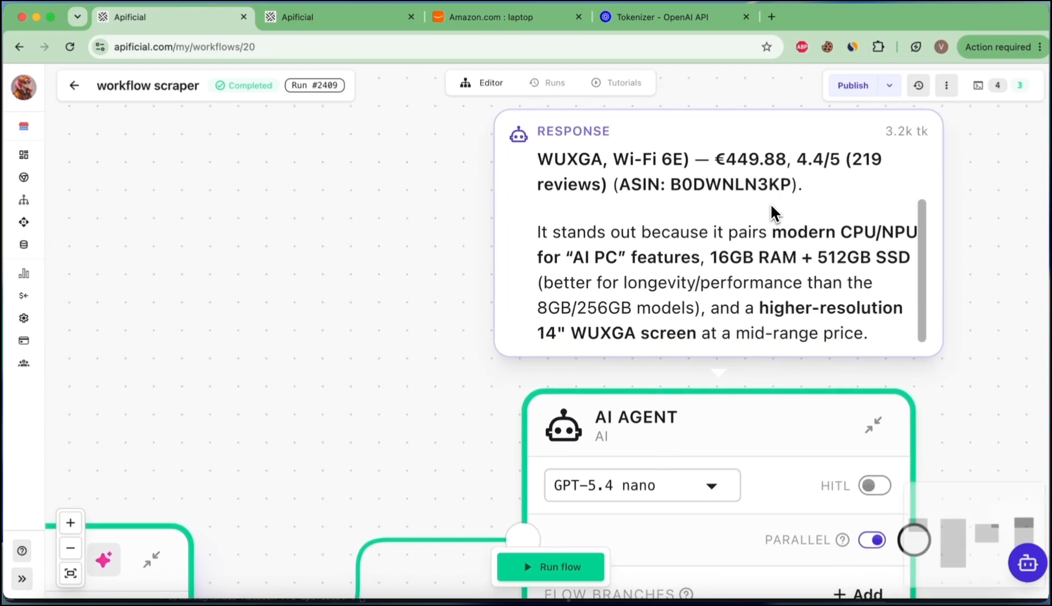
pyautogui.scroll(-10, 753, 367)
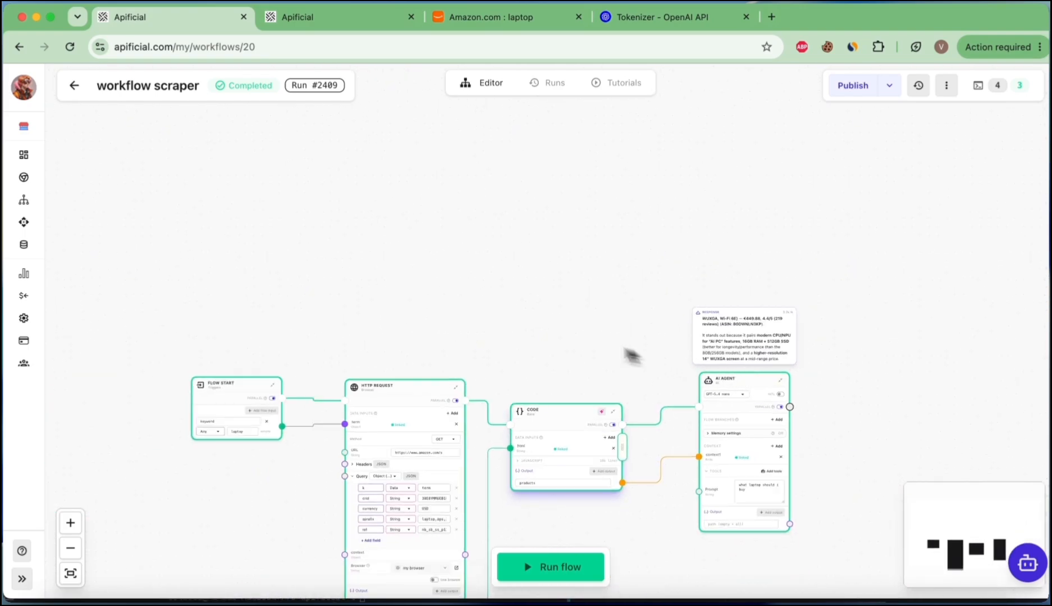
pyautogui.scroll(-4, 553, 339)
pyautogui.hscroll(-1, 553, 339)
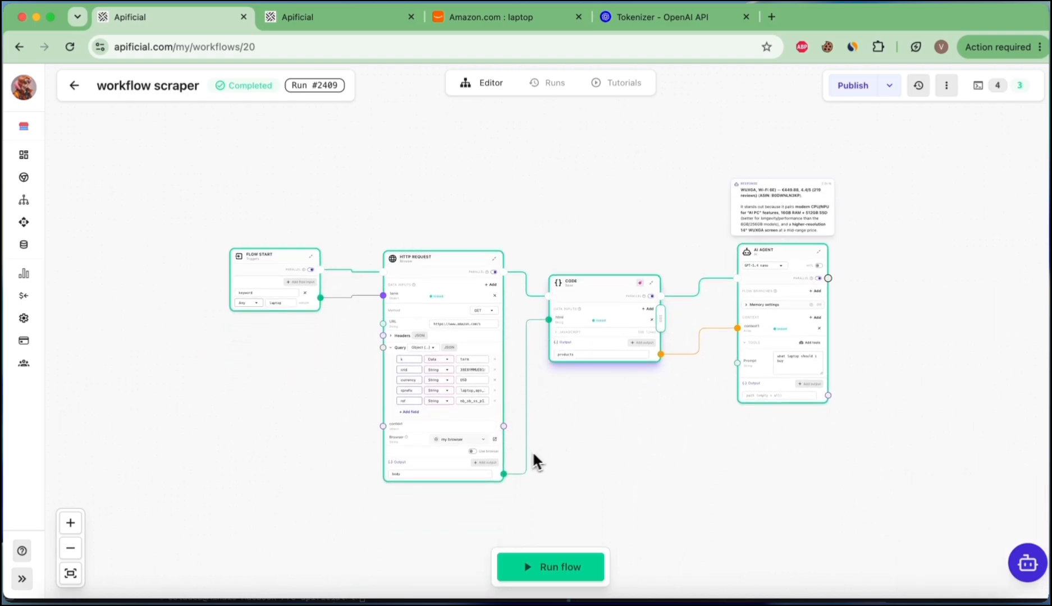
pyautogui.scroll(8, 516, 464)
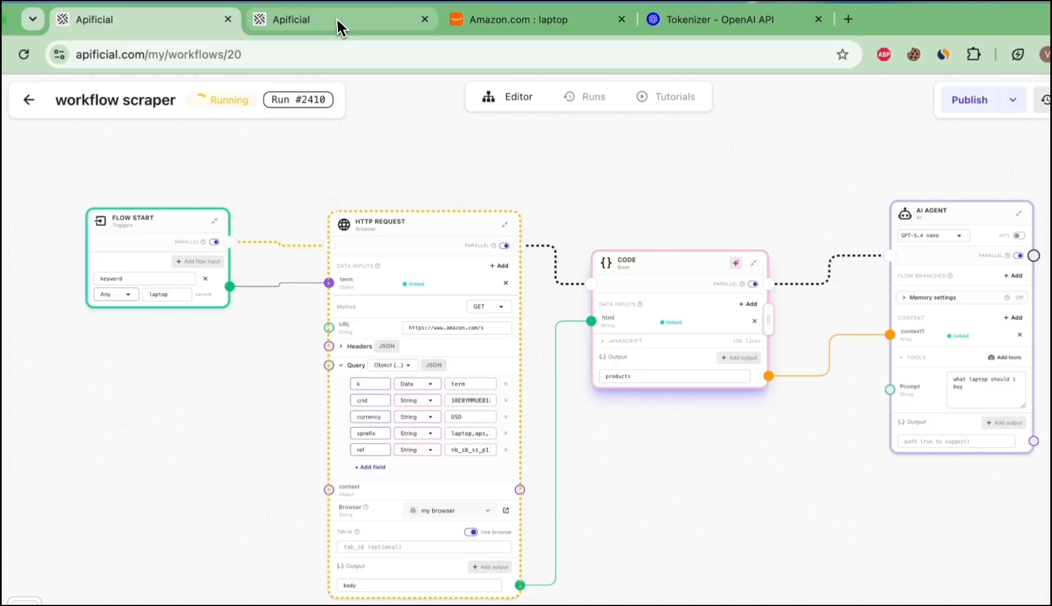
# Step: Enable the Use browser option on the HTTP Request node
pyautogui.click(337, 21)
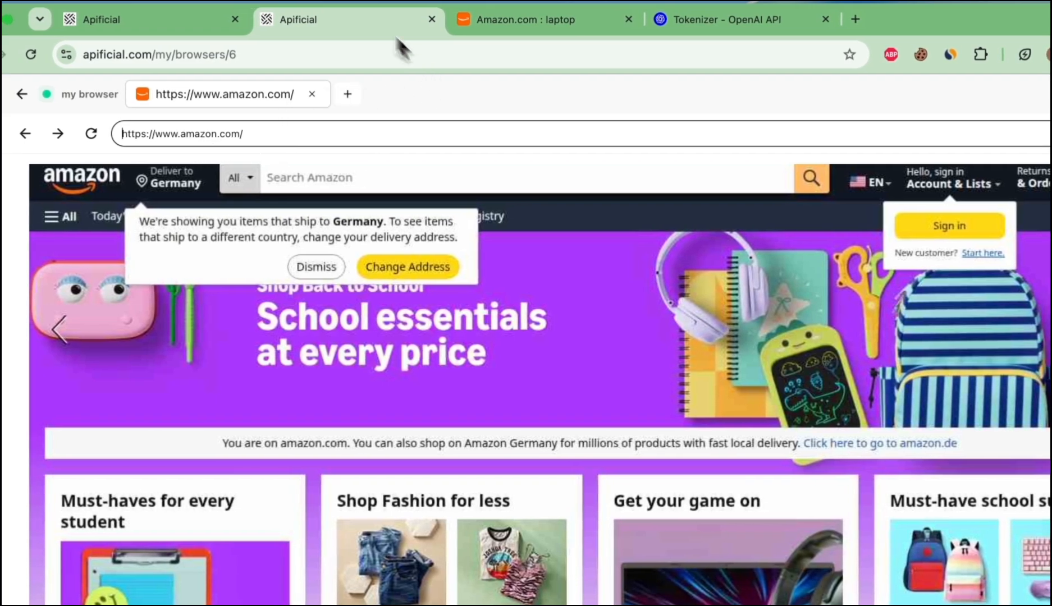
pyautogui.click(183, 23)
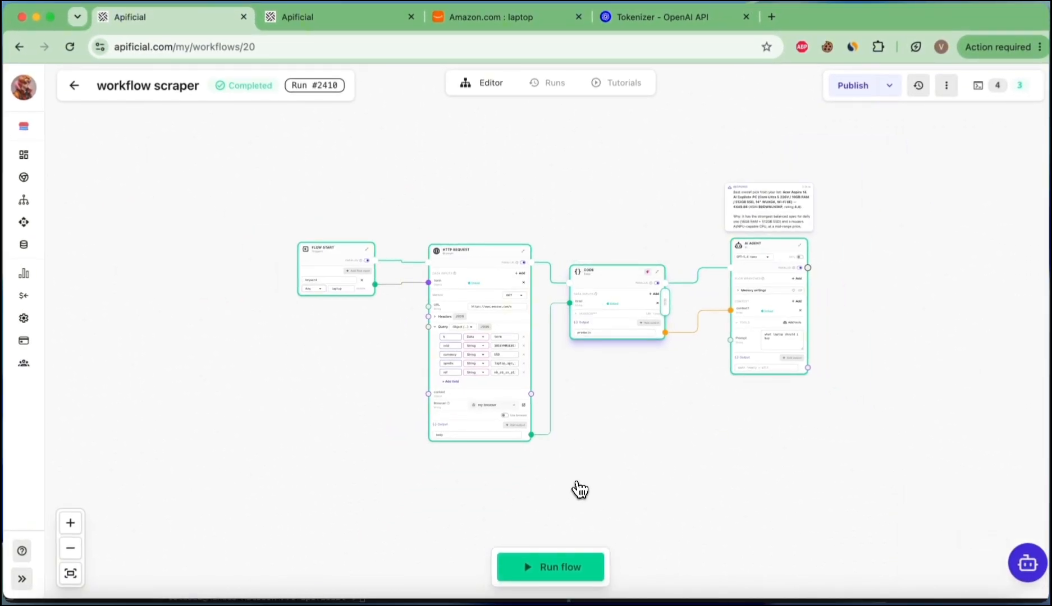
pyautogui.scroll(5, 559, 393)
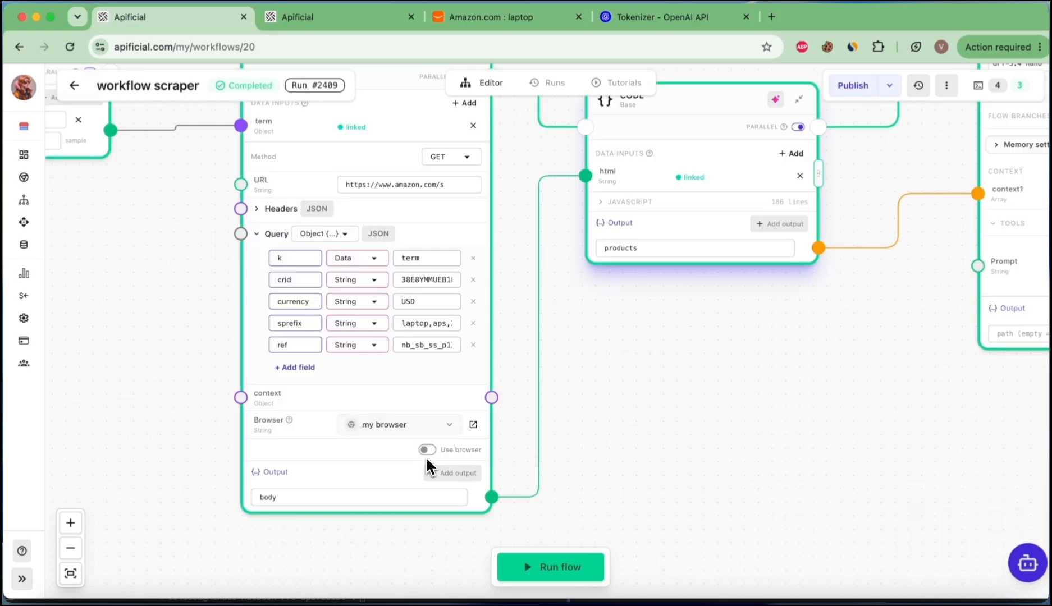
pyautogui.moveTo(430, 459)
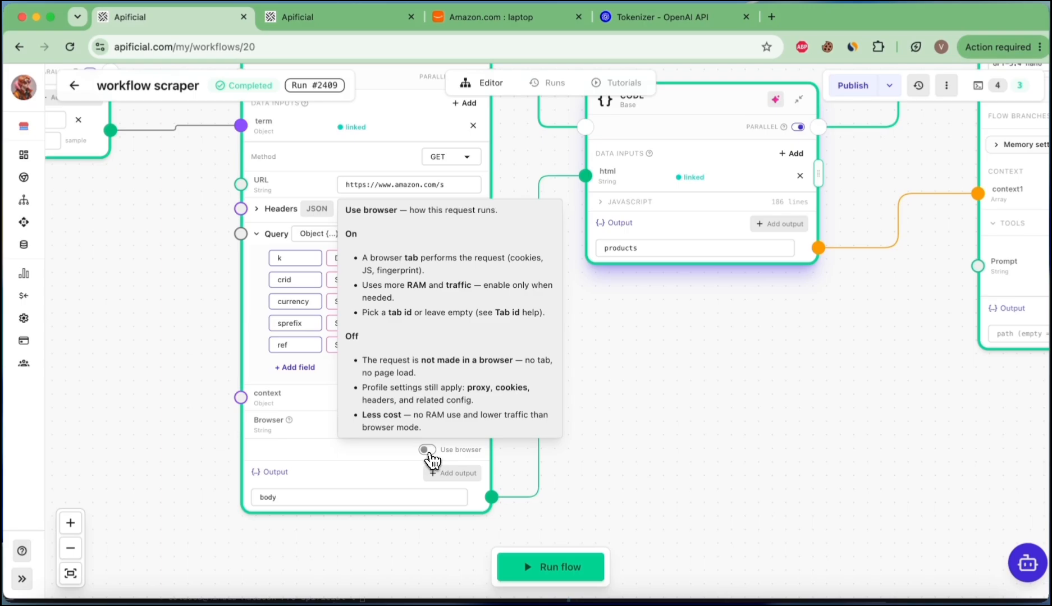
pyautogui.click(427, 449)
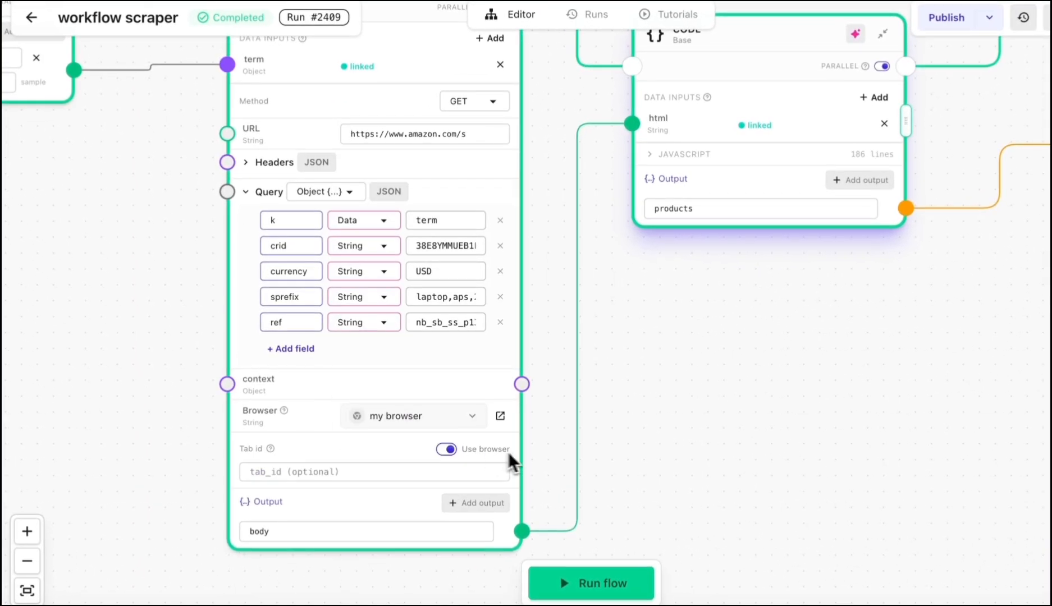
# Step: Run the workflow and check the in-app browser tab while it runs
pyautogui.scroll(-3, 482, 454)
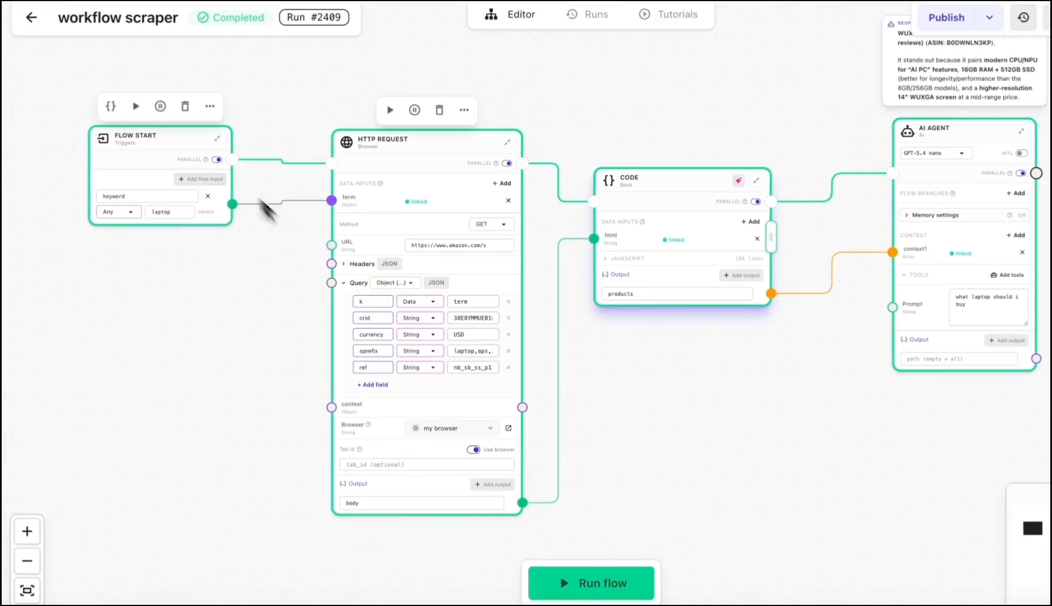
pyautogui.click(593, 589)
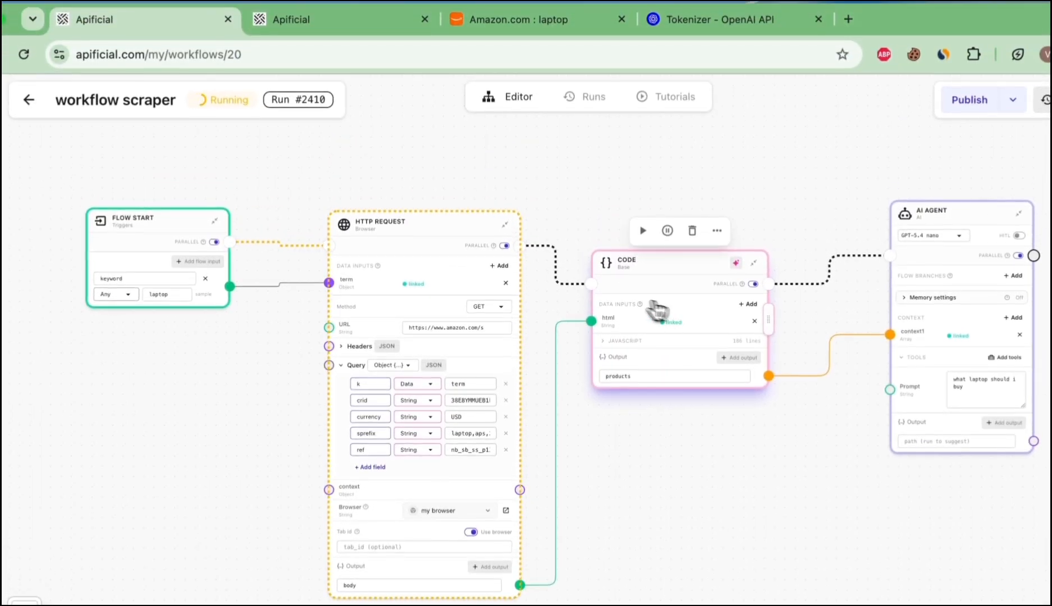
pyautogui.click(337, 19)
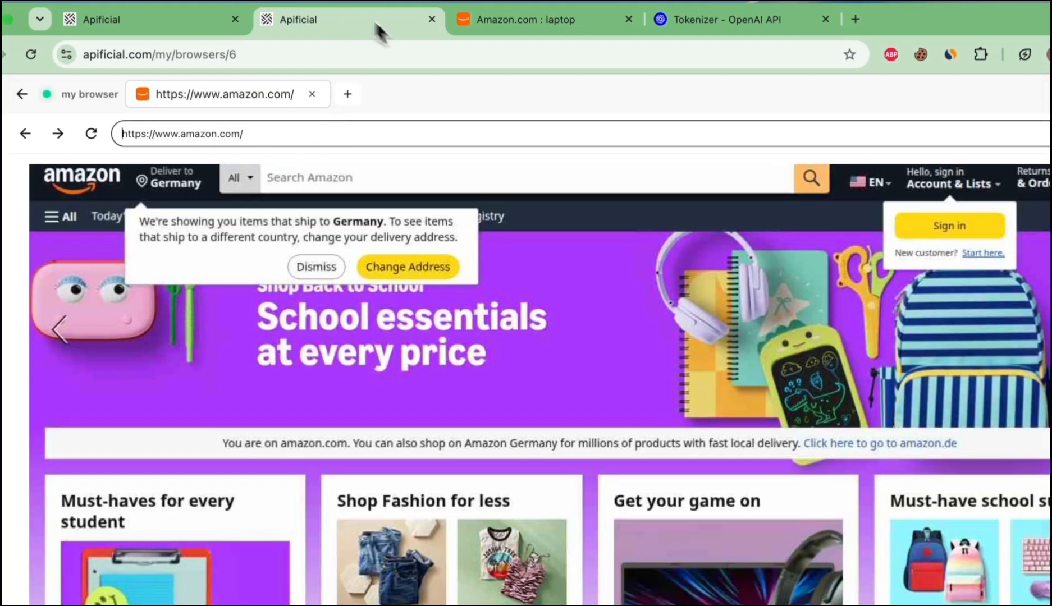
pyautogui.click(175, 16)
# Step: Add a Flow End node after the Code node with a flow output linked to the products output
pyautogui.click(540, 192)
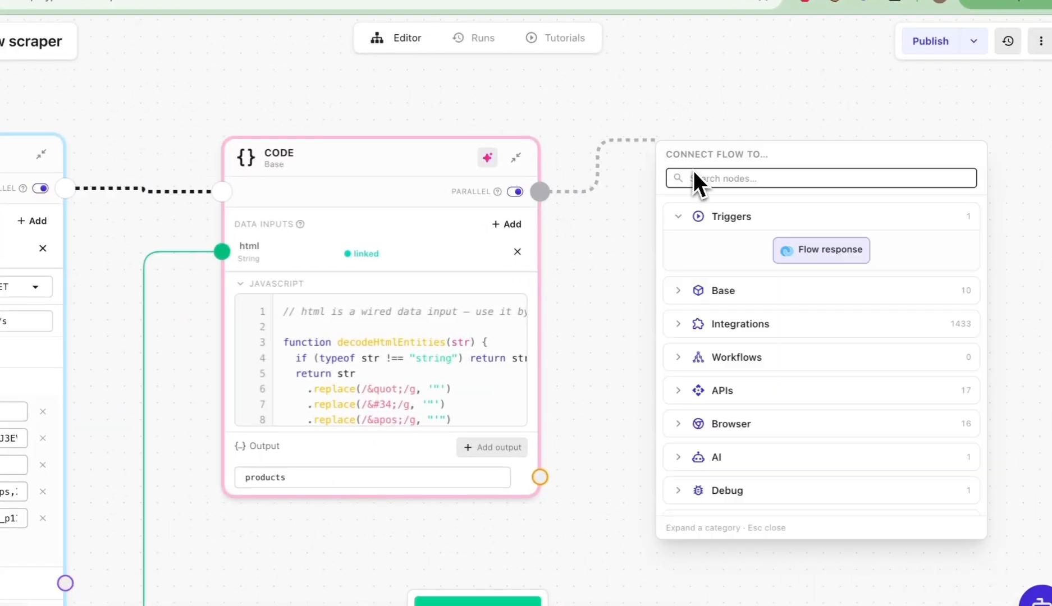
pyautogui.click(823, 257)
pyautogui.moveTo(707, 148); pyautogui.dragTo(770, 149)
pyautogui.click(858, 213)
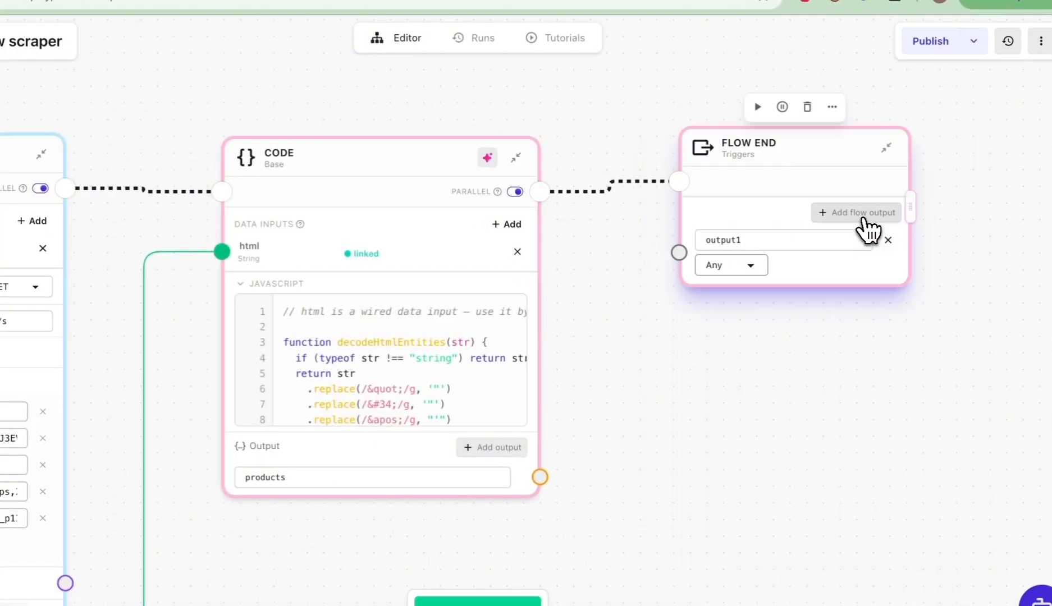
pyautogui.moveTo(540, 478); pyautogui.dragTo(678, 253)
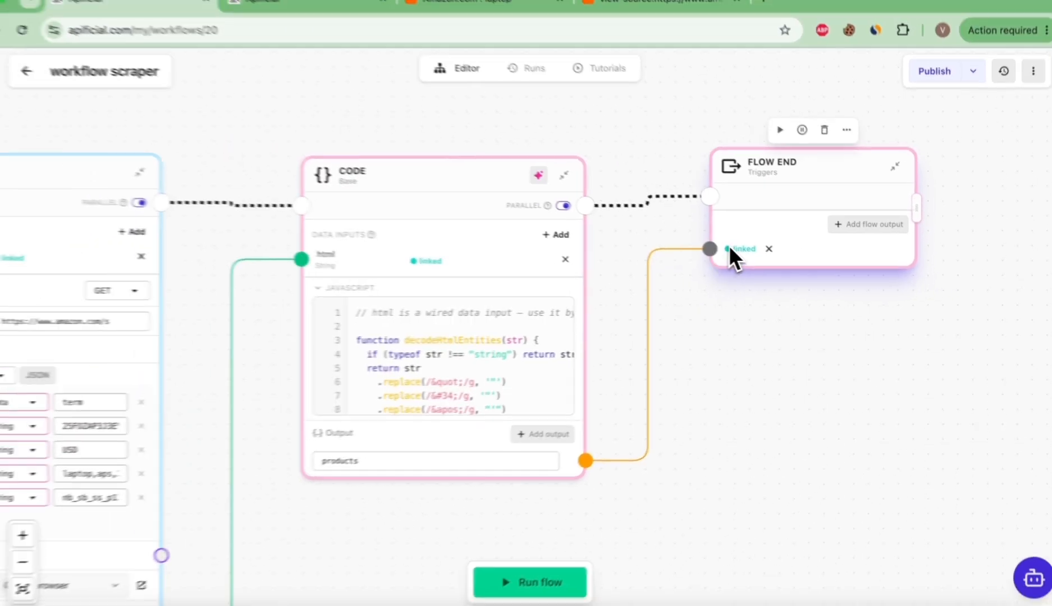
# Step: Open the Flow Start's trigger integration to view its API call code
pyautogui.scroll(-3, 771, 276)
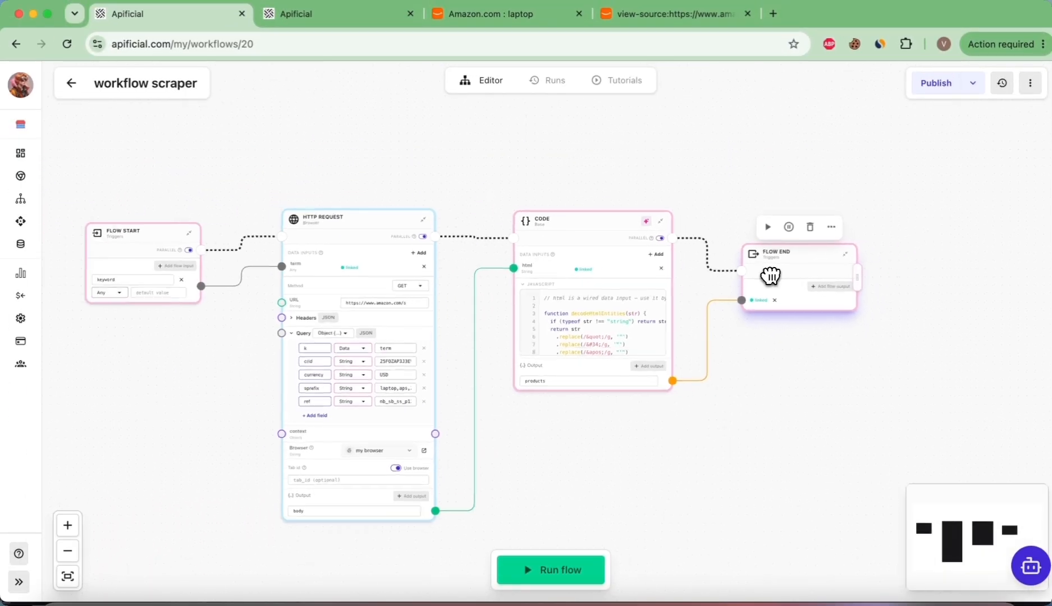
pyautogui.scroll(-1, 770, 275)
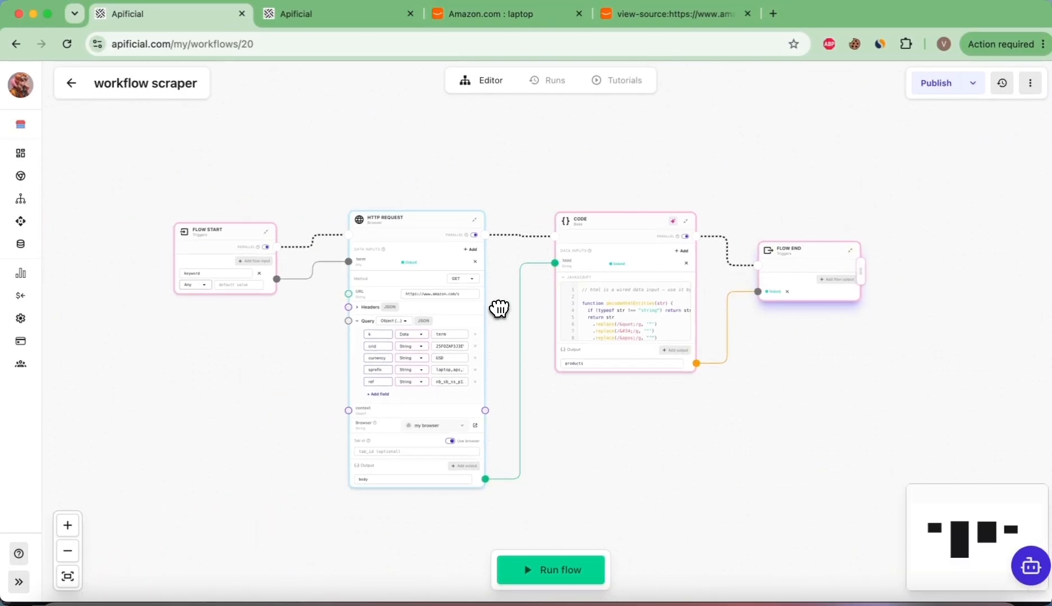
pyautogui.click(232, 206)
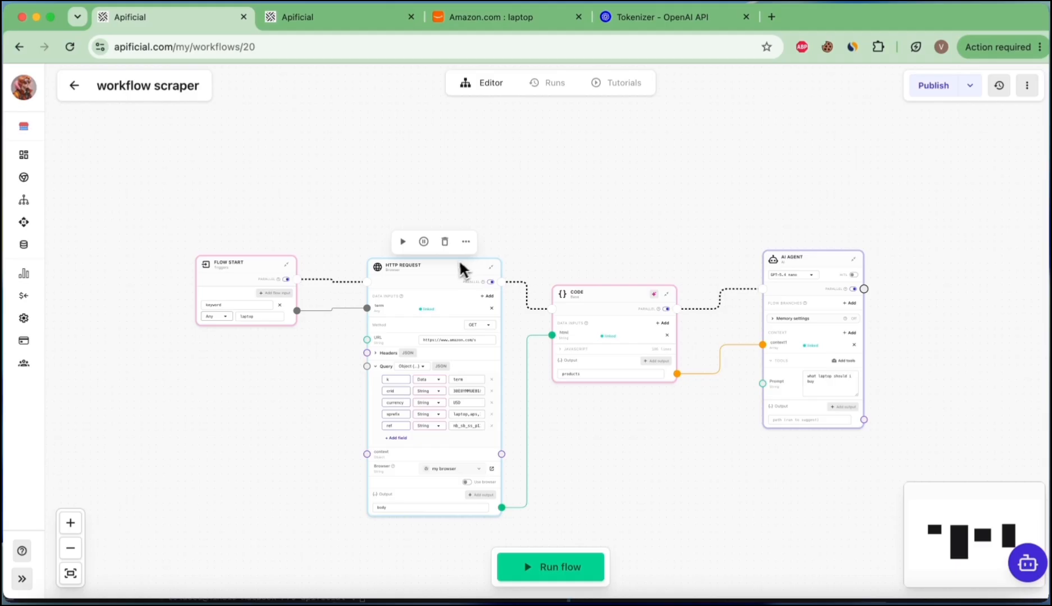
pyautogui.scroll(-1, 530, 192)
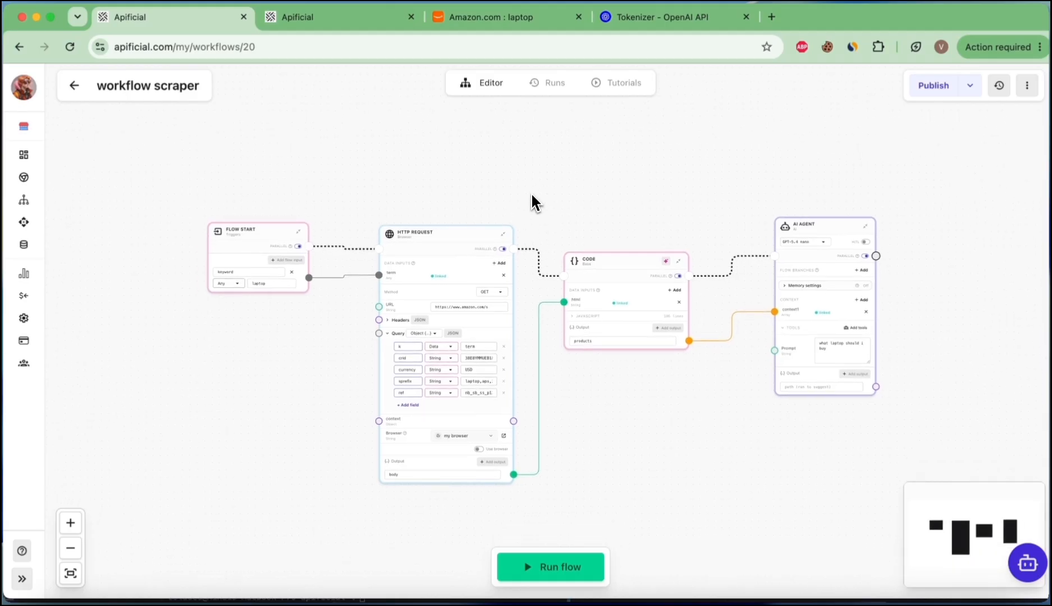
# Step: Collapse the Flow Start, HTTP Request, Code and AI Agent nodes
pyautogui.doubleClick(247, 235)
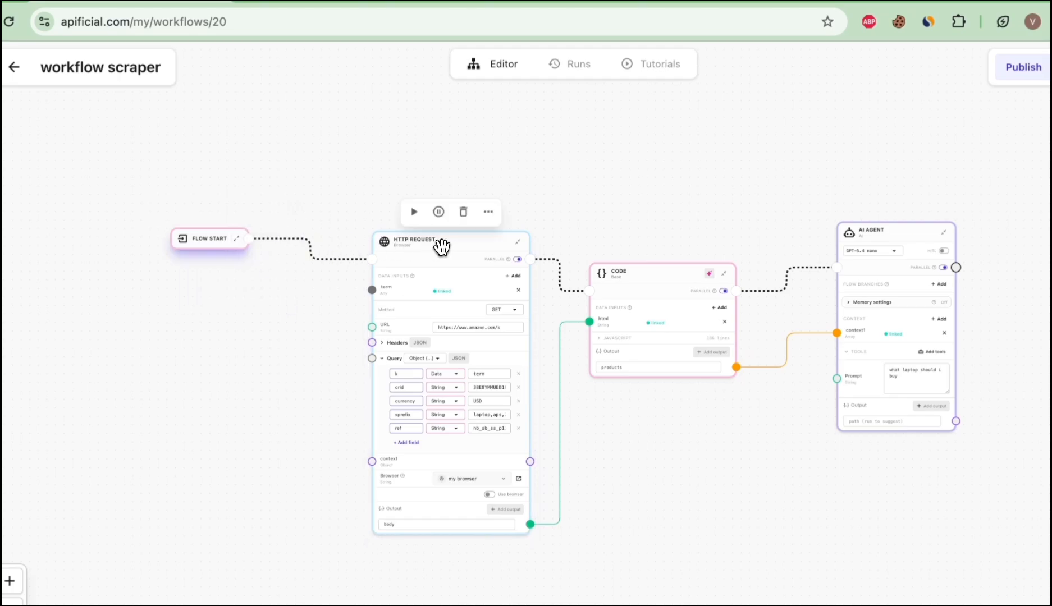
pyautogui.doubleClick(436, 239)
pyautogui.doubleClick(659, 277)
pyautogui.doubleClick(900, 234)
# Step: Rearrange the collapsed nodes closer together into a compact row
pyautogui.moveTo(619, 269); pyautogui.dragTo(543, 233)
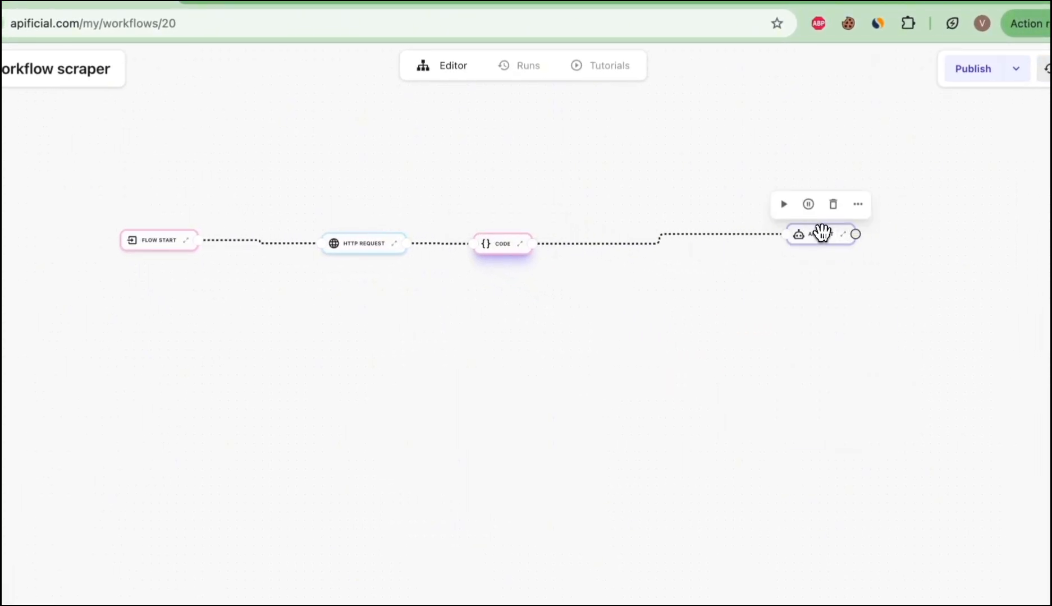
pyautogui.moveTo(821, 232); pyautogui.dragTo(586, 242)
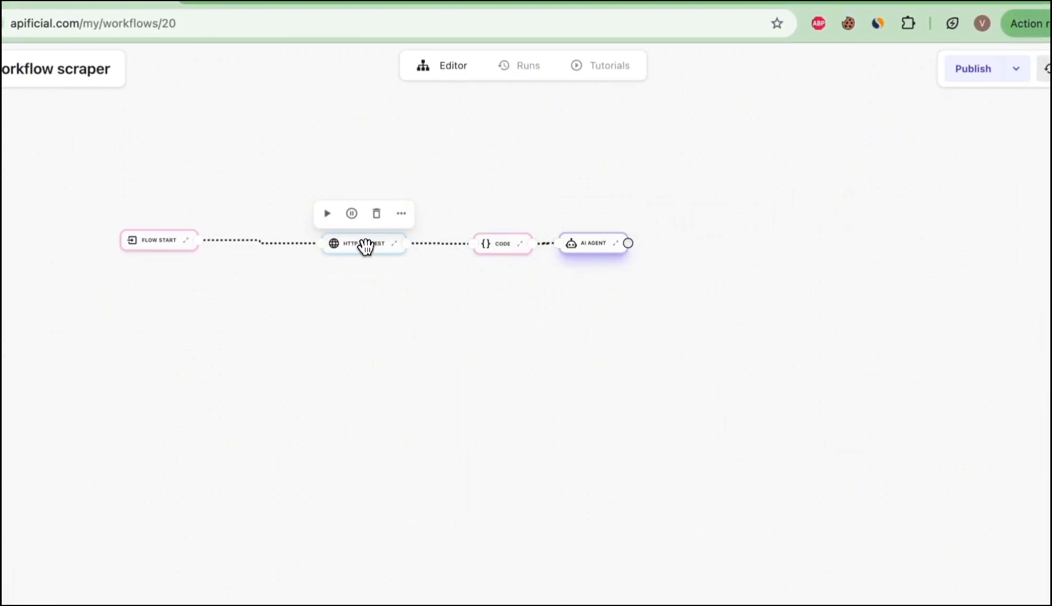
pyautogui.moveTo(364, 244); pyautogui.dragTo(306, 245)
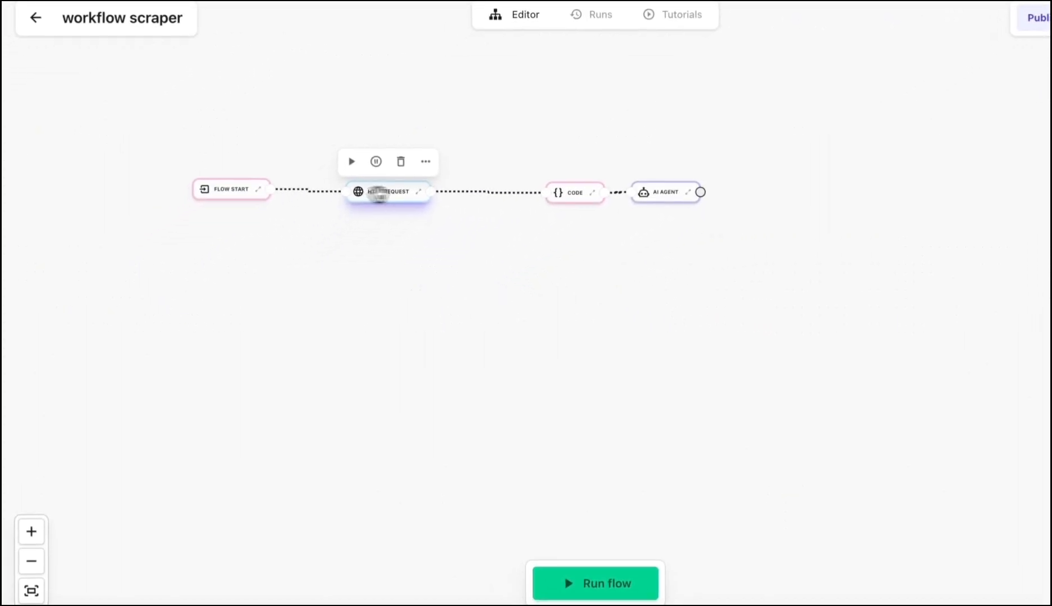
pyautogui.moveTo(377, 194); pyautogui.dragTo(436, 193)
pyautogui.moveTo(256, 197); pyautogui.dragTo(324, 190)
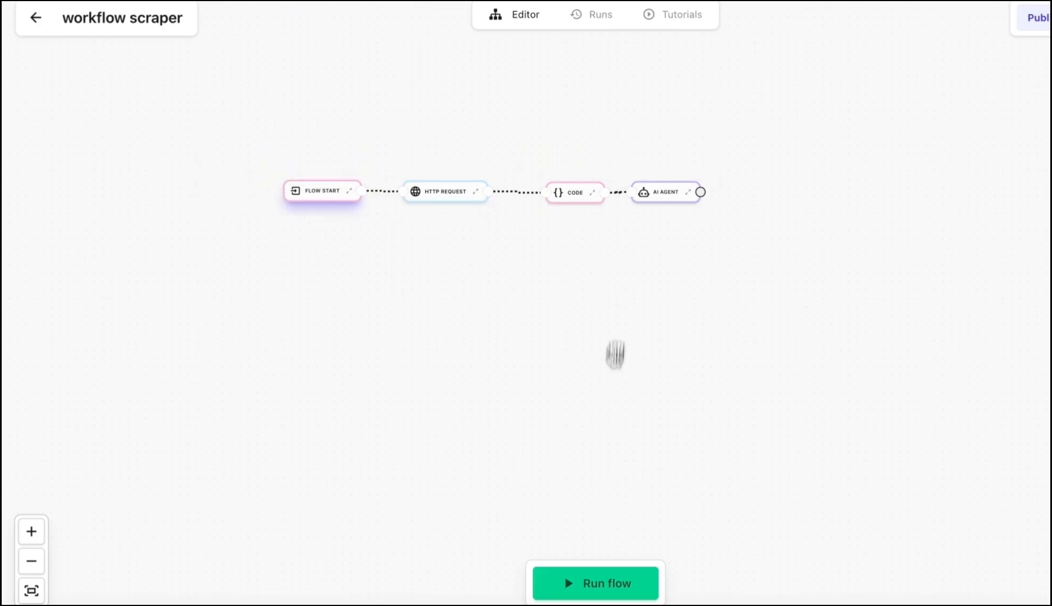
# Step: Run the workflow
pyautogui.click(612, 585)
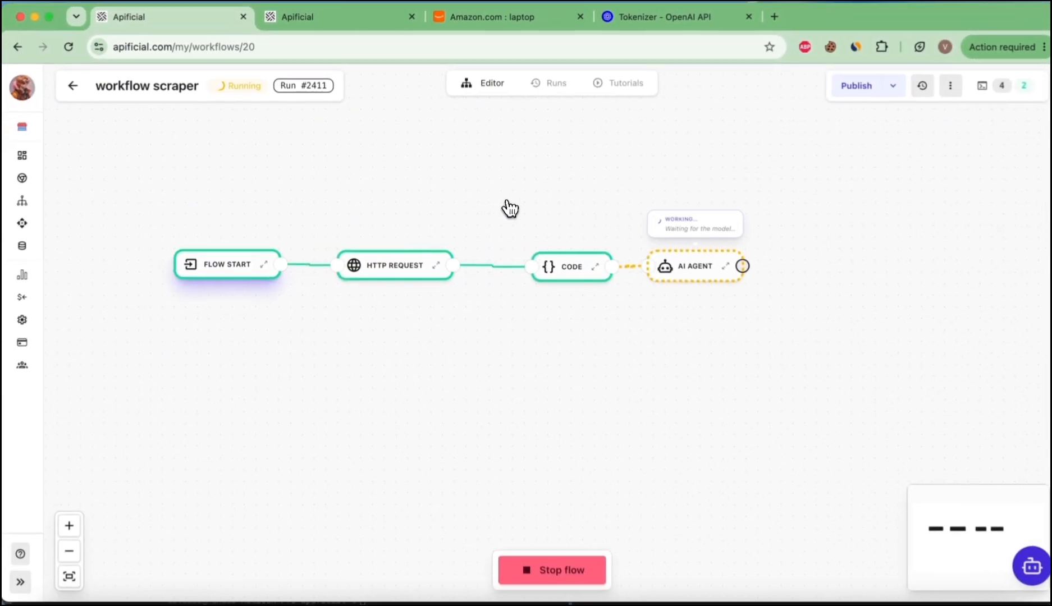
pyautogui.scroll(-3, 808, 311)
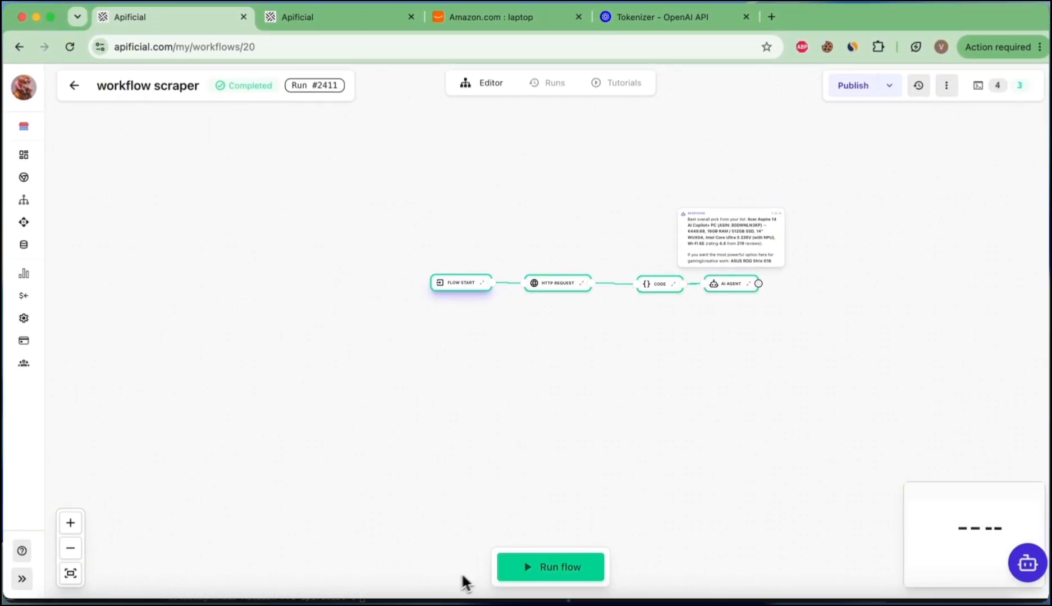